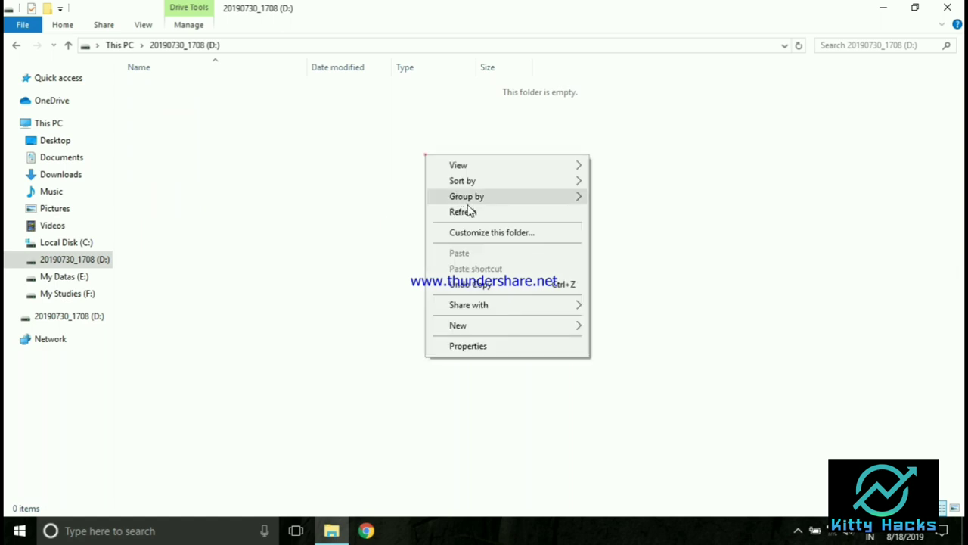
# Step: Open the format settings for the 20190730_1708 (D:) USB drive from This PC and choose NTFS as the file system
pyautogui.click(469, 211)
pyautogui.click(130, 47)
pyautogui.click(392, 198)
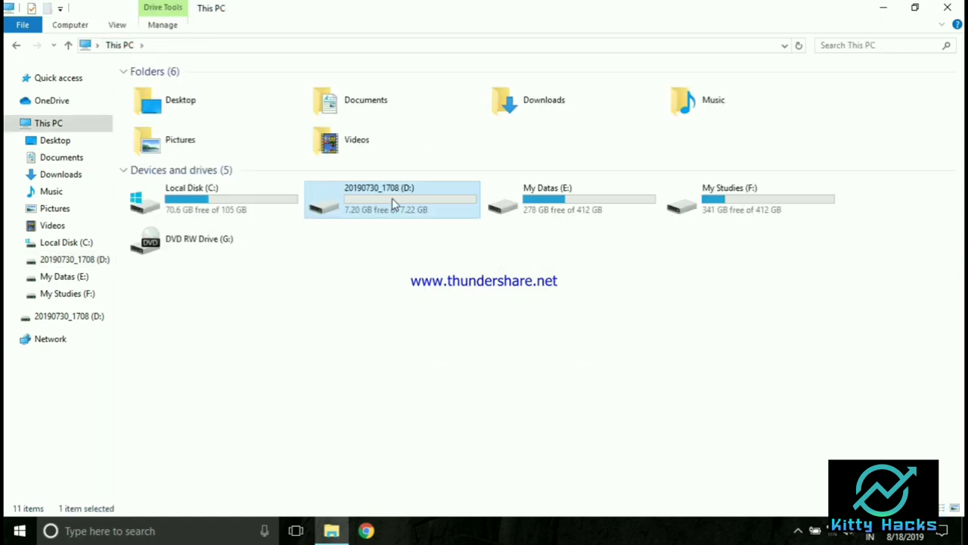
pyautogui.rightClick(389, 189)
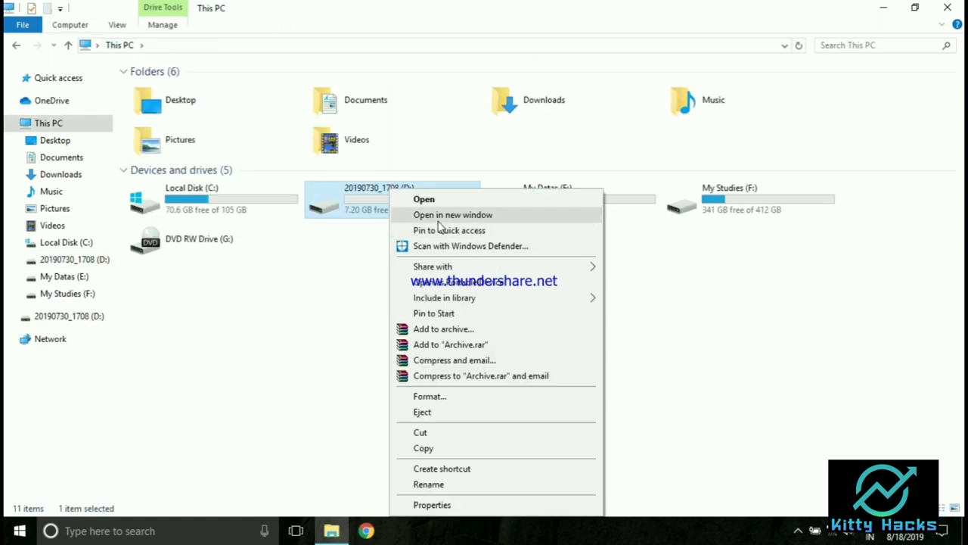
pyautogui.click(441, 395)
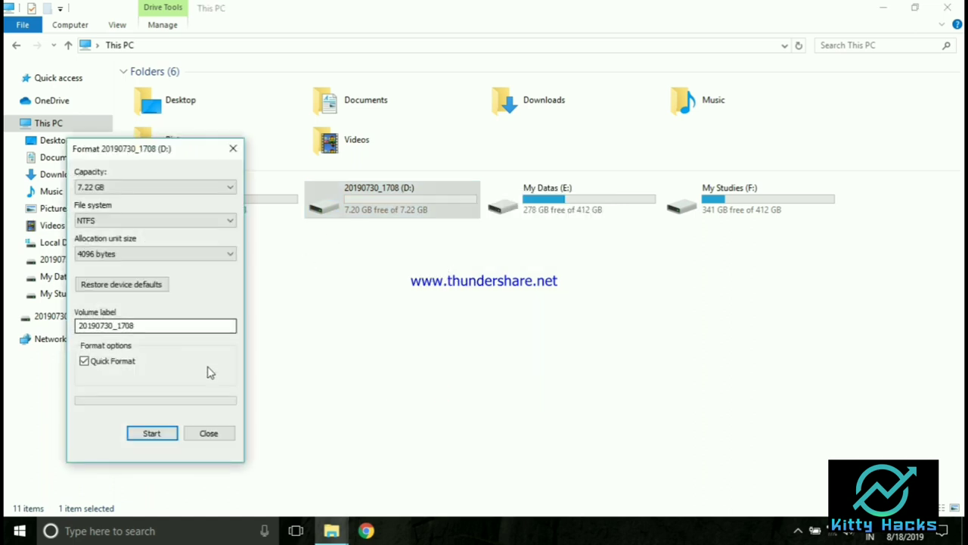
pyautogui.click(159, 220)
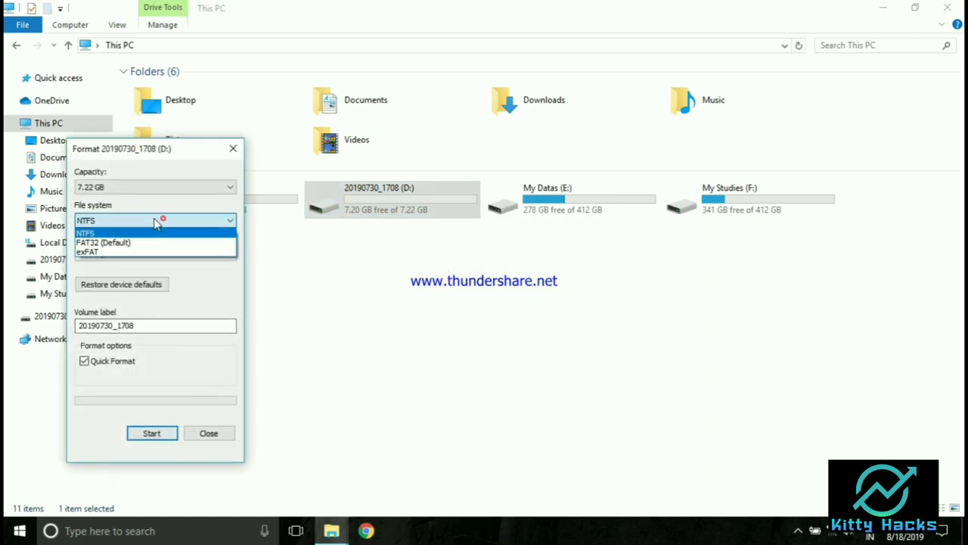
pyautogui.click(115, 232)
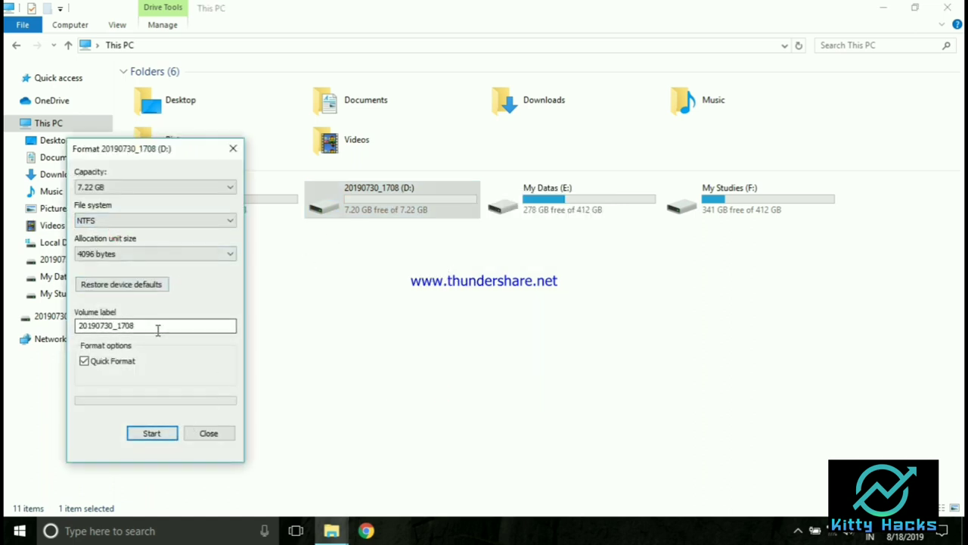
# Step: Run the quick format of drive D: and close the format window once it completes
pyautogui.click(152, 434)
pyautogui.click(515, 267)
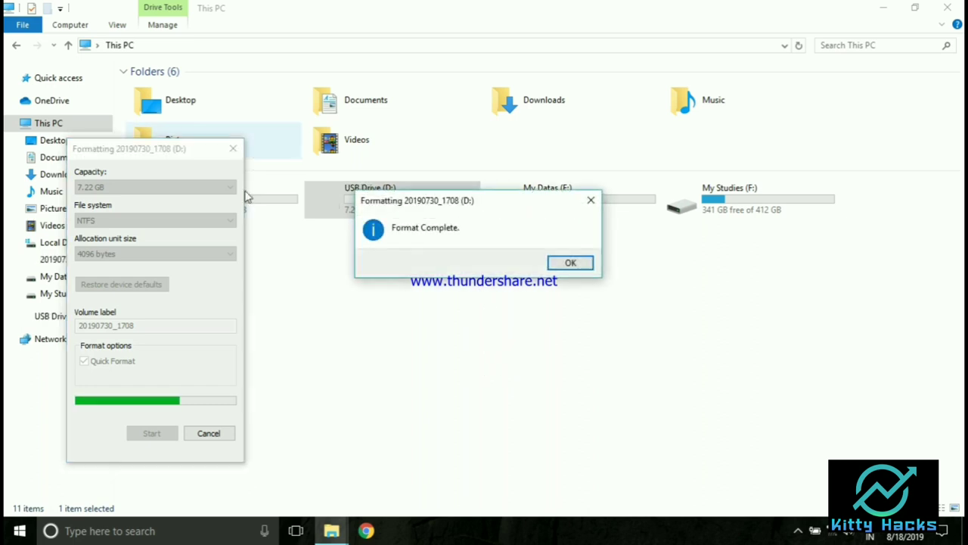
pyautogui.click(570, 265)
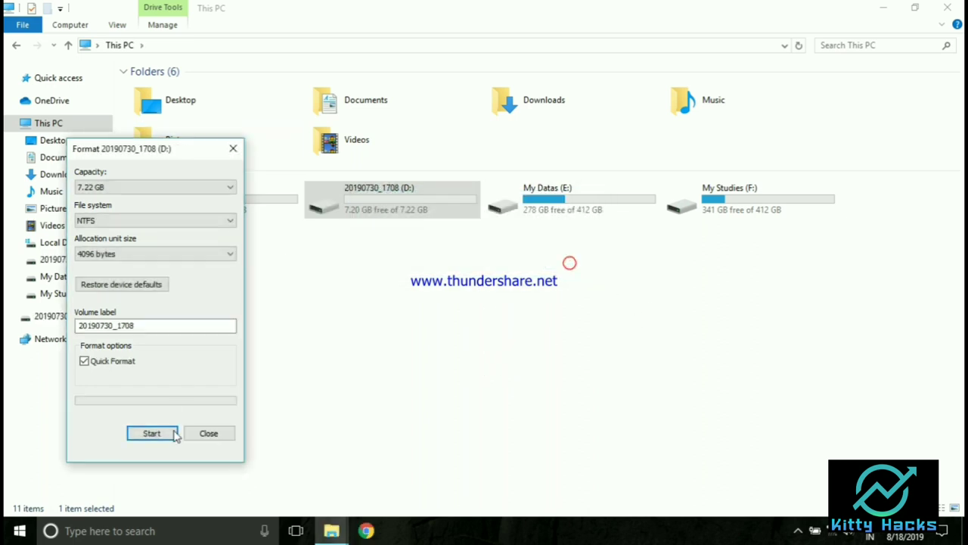
pyautogui.click(208, 432)
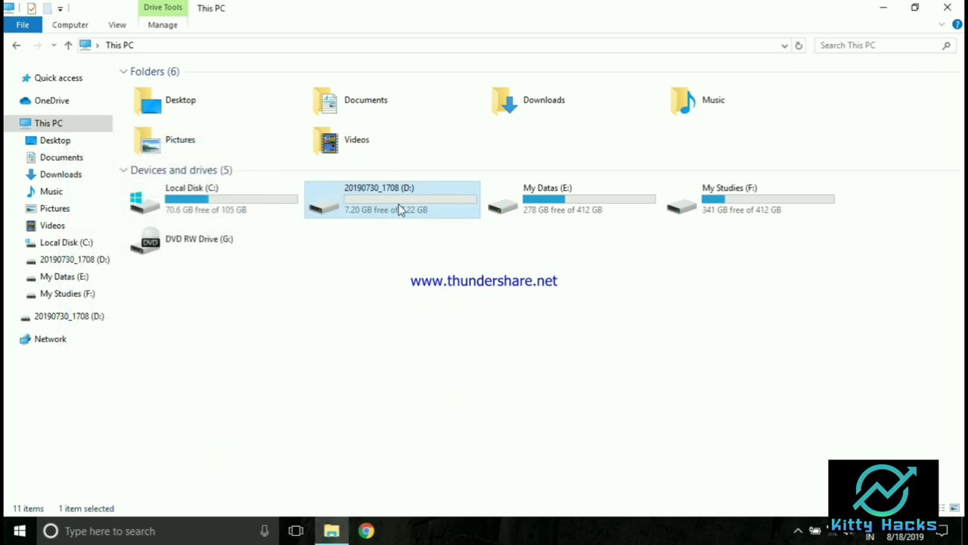
pyautogui.click(493, 253)
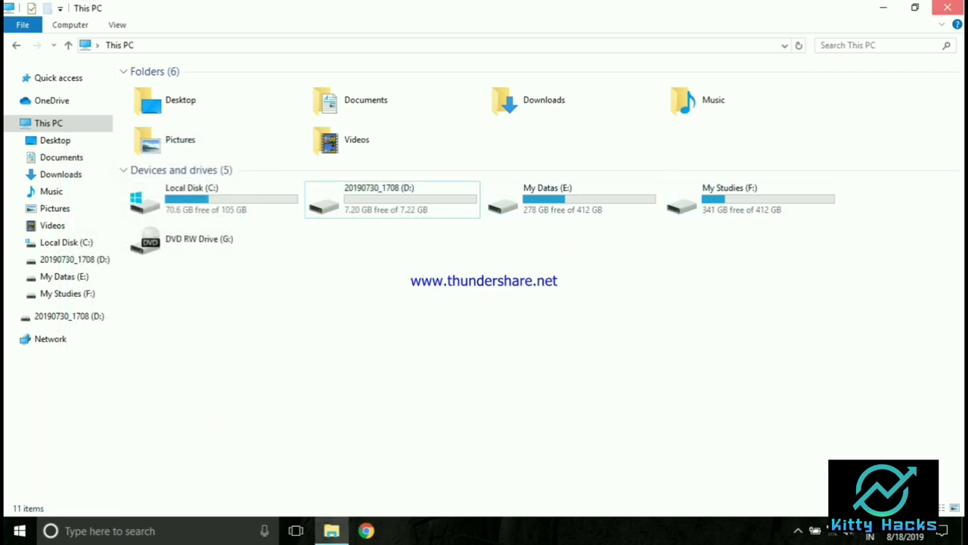
# Step: Close the This PC window and refresh the desktop
pyautogui.click(947, 8)
pyautogui.rightClick(502, 188)
pyautogui.click(539, 230)
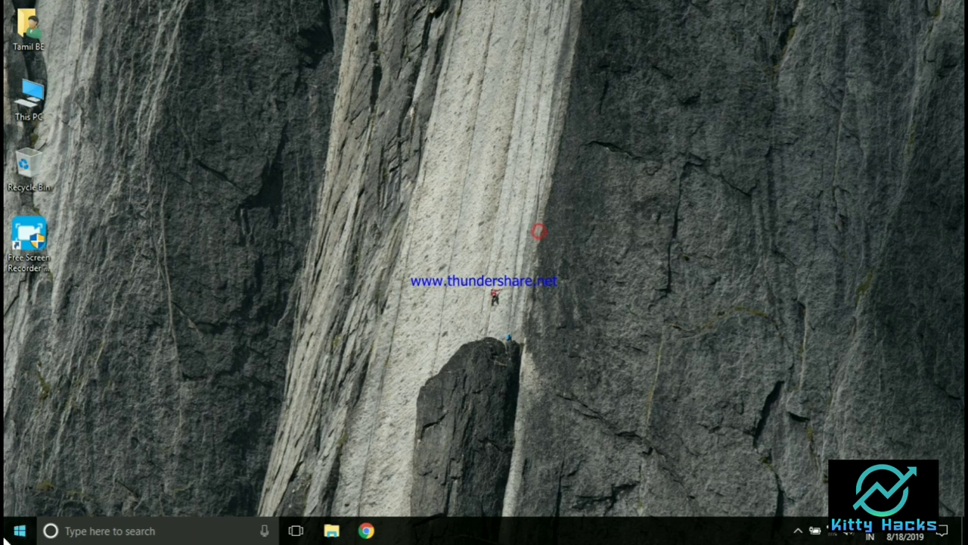
# Step: Add a Rufus shortcut from the Start menu to the desktop, place it below the Free Screen Recorder icon and refresh the desktop
pyautogui.press('super')
pyautogui.moveTo(699, 362); pyautogui.dragTo(942, 315)
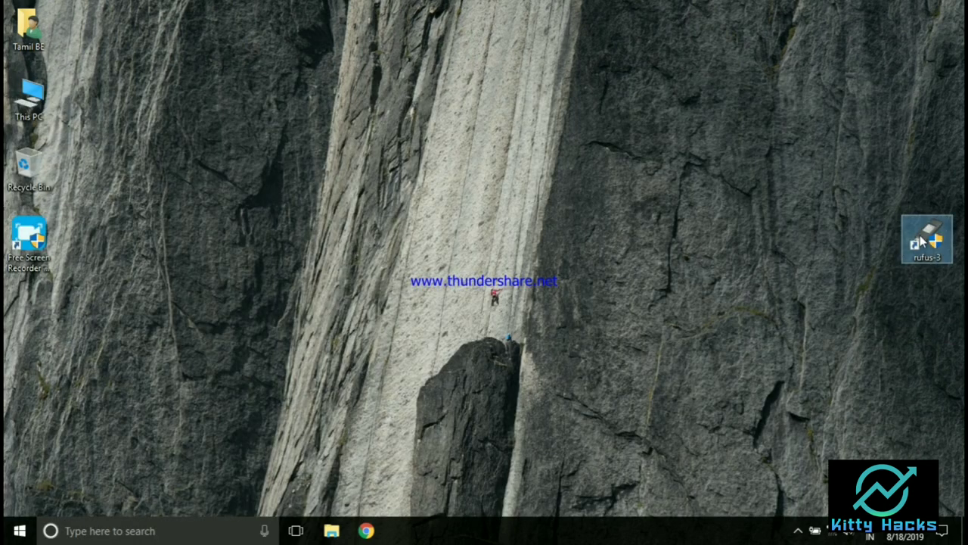
pyautogui.moveTo(924, 241); pyautogui.dragTo(17, 329)
pyautogui.rightClick(174, 238)
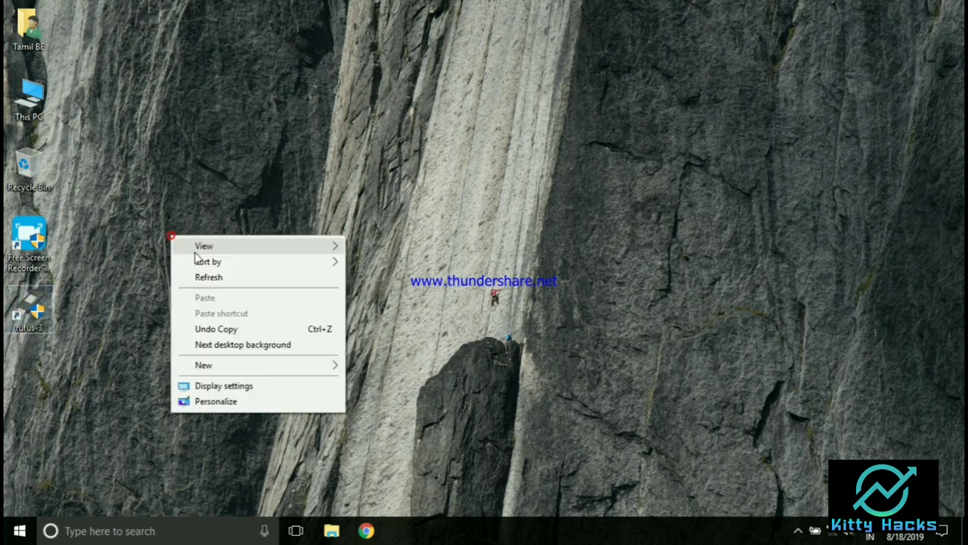
pyautogui.rightClick(216, 277)
pyautogui.click(255, 320)
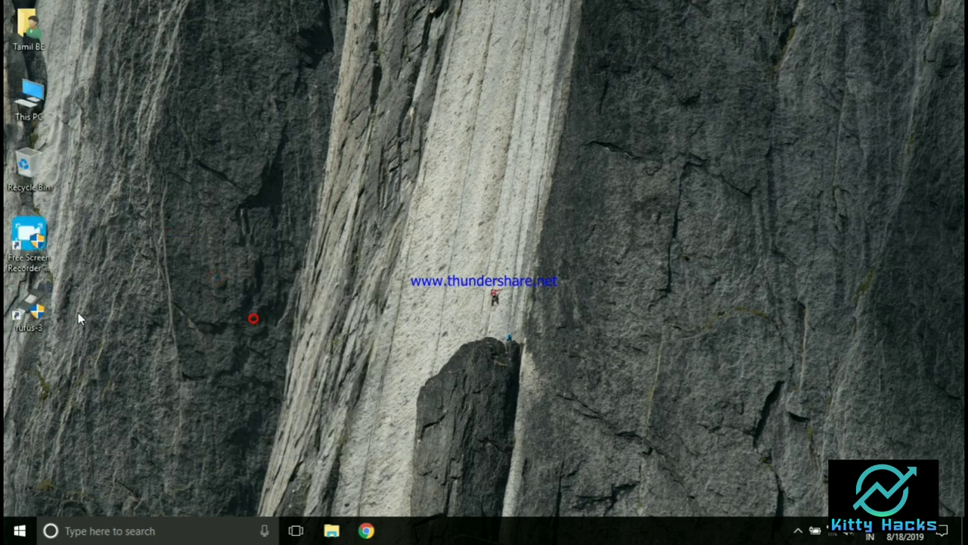
# Step: Launch Rufus from its desktop shortcut and select 20190730_1708 (D:) [7.8GB] as the device
pyautogui.rightClick(33, 310)
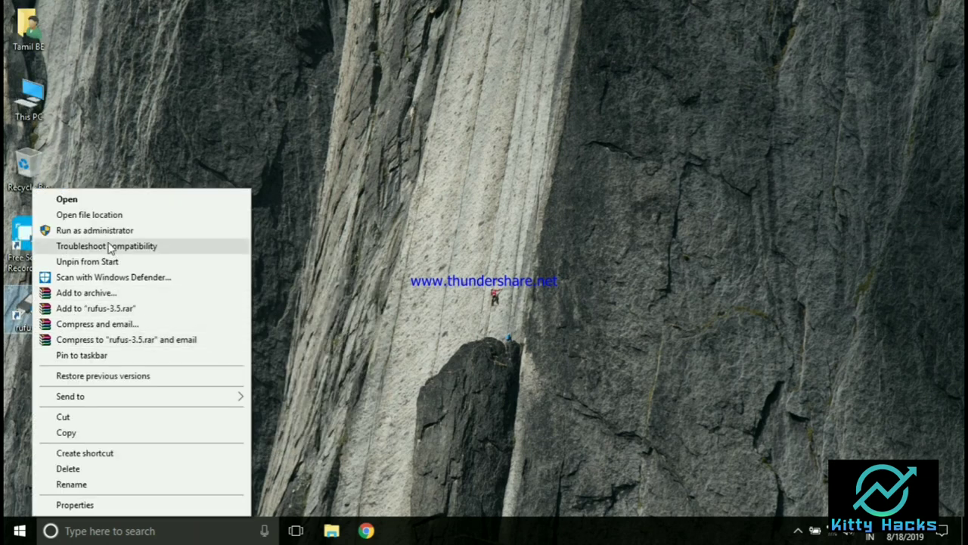
pyautogui.click(123, 201)
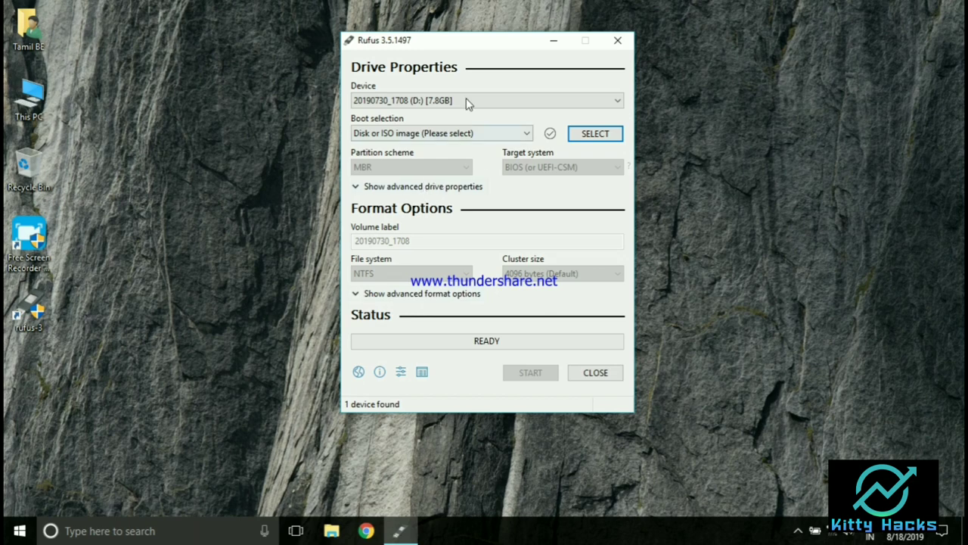
pyautogui.click(446, 106)
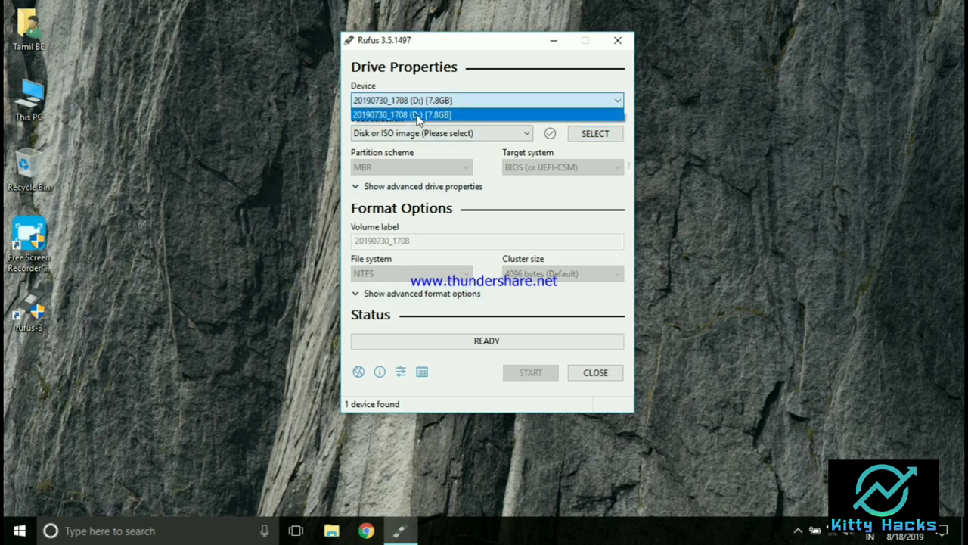
pyautogui.click(435, 116)
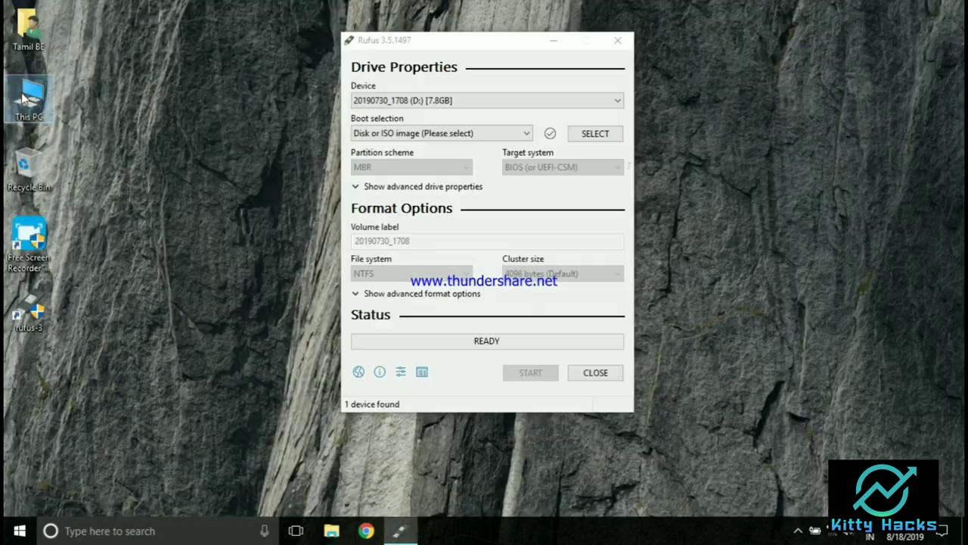
# Step: Open This PC in a narrower, non-maximized window and arrange it beside the Rufus window
pyautogui.doubleClick(29, 98)
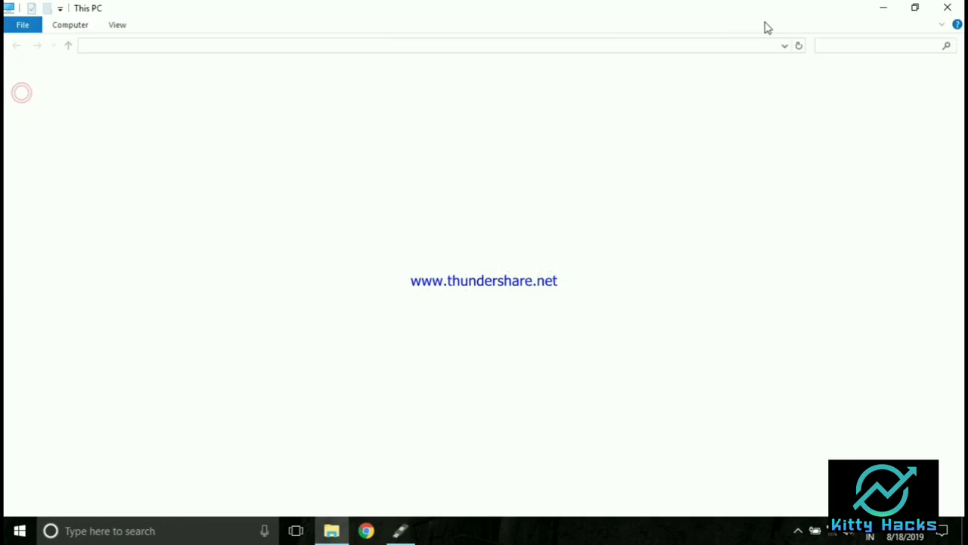
pyautogui.click(916, 12)
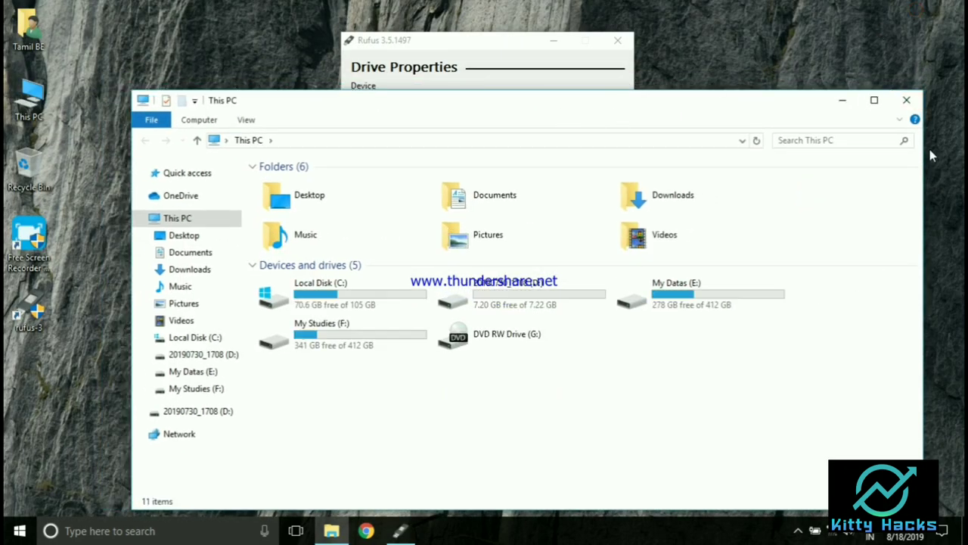
pyautogui.moveTo(867, 169); pyautogui.dragTo(490, 170)
pyautogui.moveTo(520, 43); pyautogui.dragTo(732, 95)
pyautogui.moveTo(364, 114); pyautogui.dragTo(368, 65)
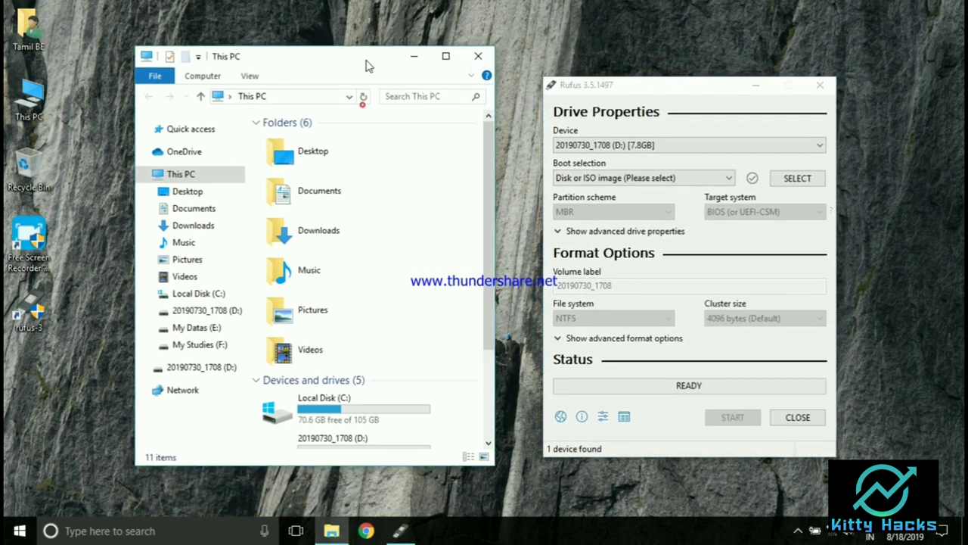
# Step: Locate the 20190730_1708 (D:) drive in This PC and match it against the device selected in Rufus
pyautogui.scroll(-3, 378, 317)
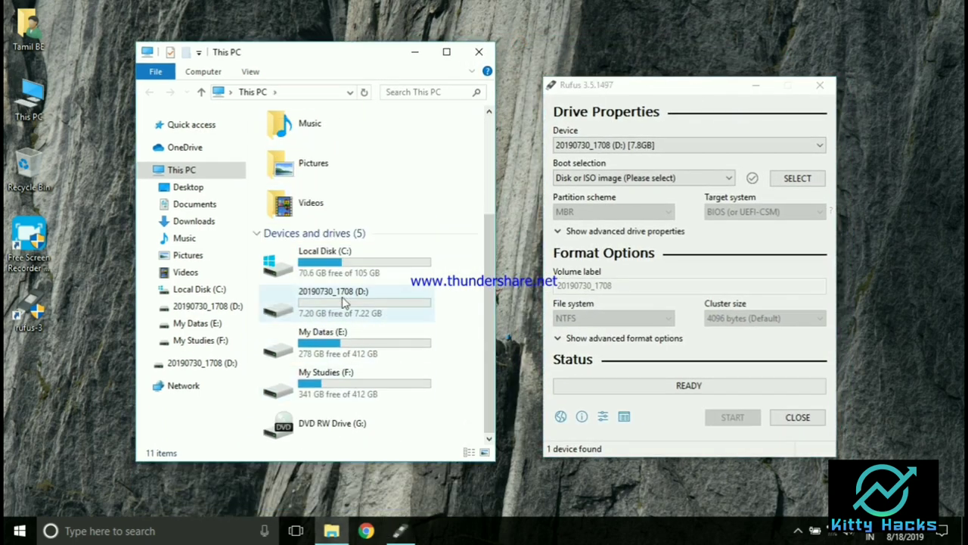
pyautogui.click(342, 299)
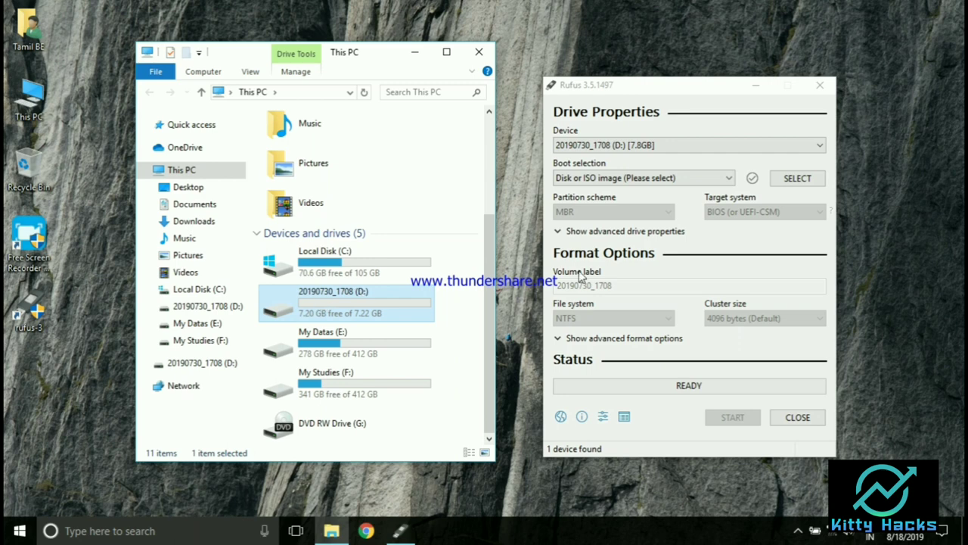
pyautogui.click(615, 145)
pyautogui.click(617, 155)
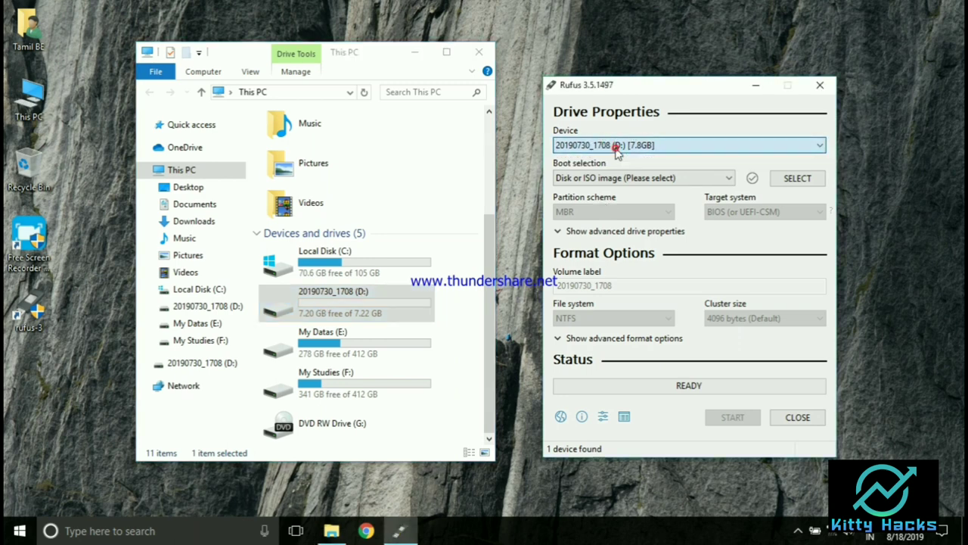
# Step: Set the boot selection to Disk or ISO image and load the Windows 10 image from the ISO Files folder
pyautogui.click(680, 178)
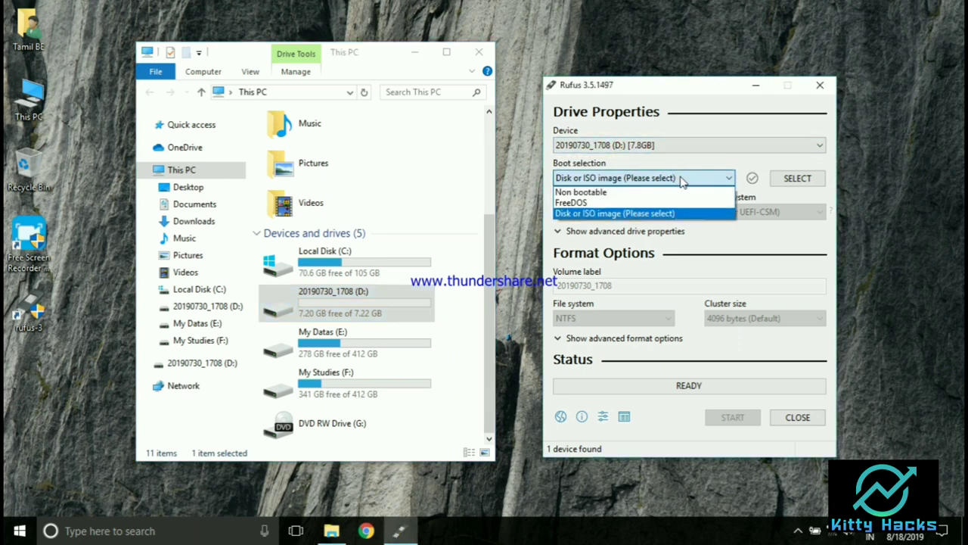
pyautogui.click(619, 212)
pyautogui.click(801, 185)
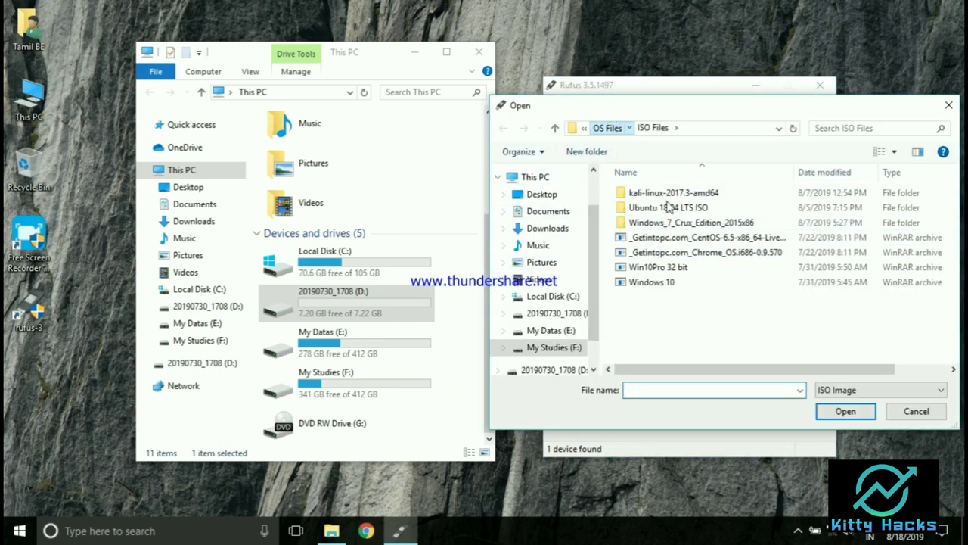
pyautogui.hotkey('alt', 'Up')
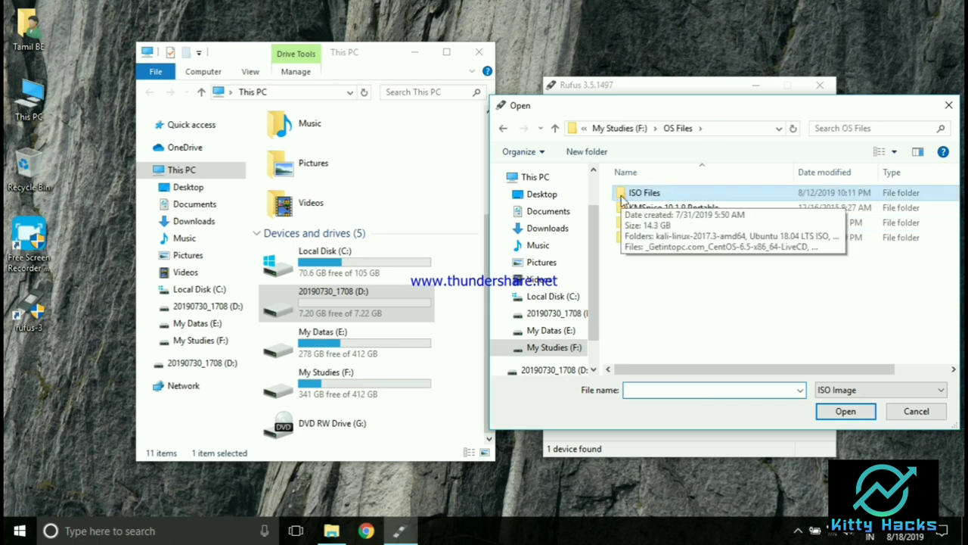
pyautogui.doubleClick(641, 193)
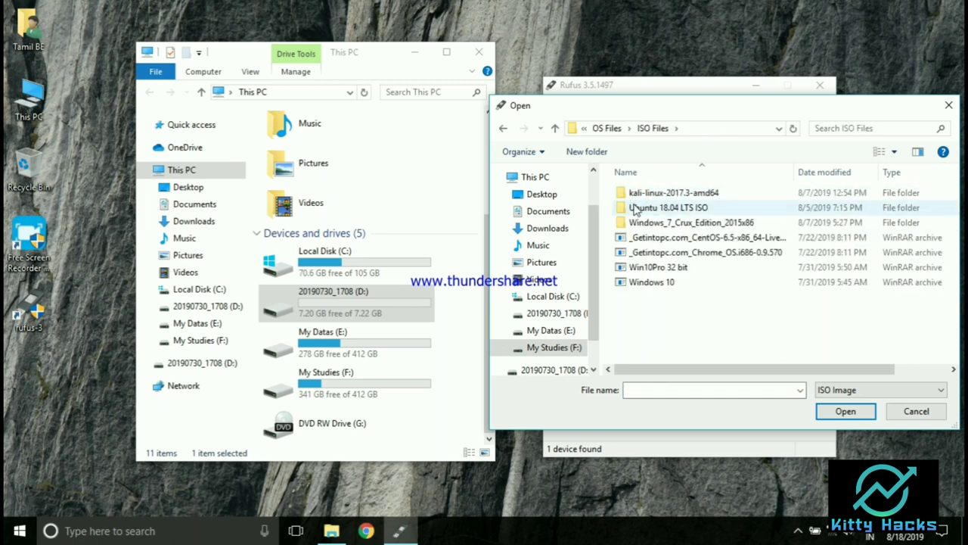
pyautogui.click(654, 289)
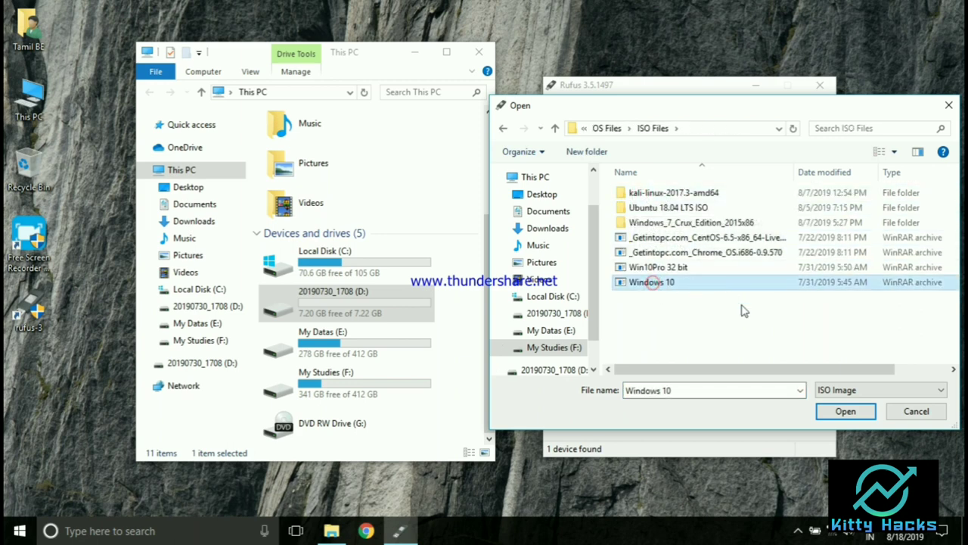
pyautogui.click(837, 412)
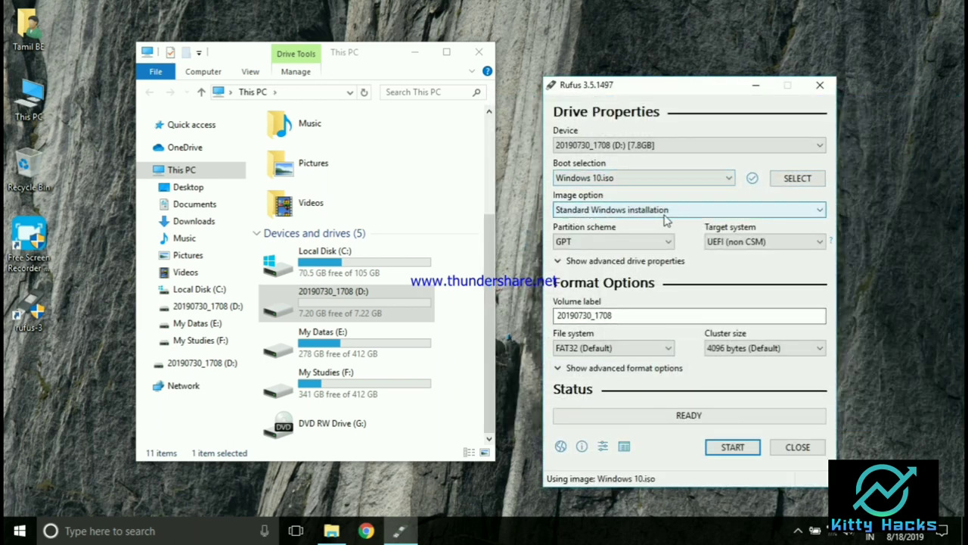
# Step: Set the partition scheme to MBR and the file system to NTFS, keeping the existing volume label
pyautogui.click(625, 244)
pyautogui.click(628, 254)
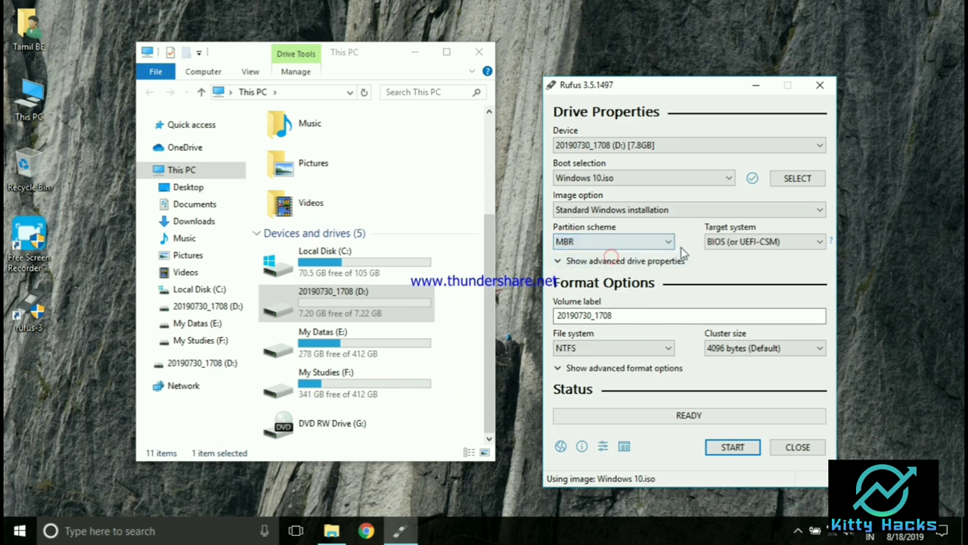
pyautogui.click(618, 315)
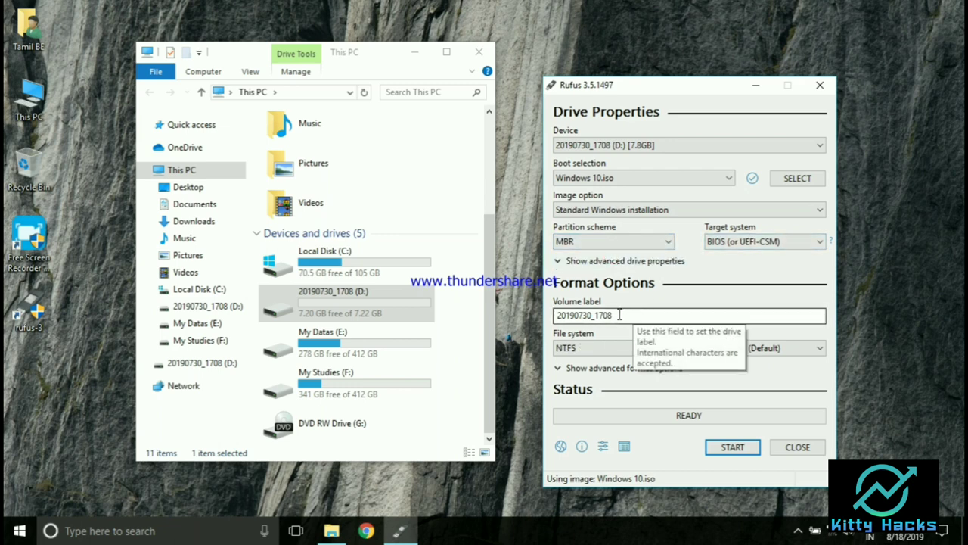
pyautogui.click(649, 347)
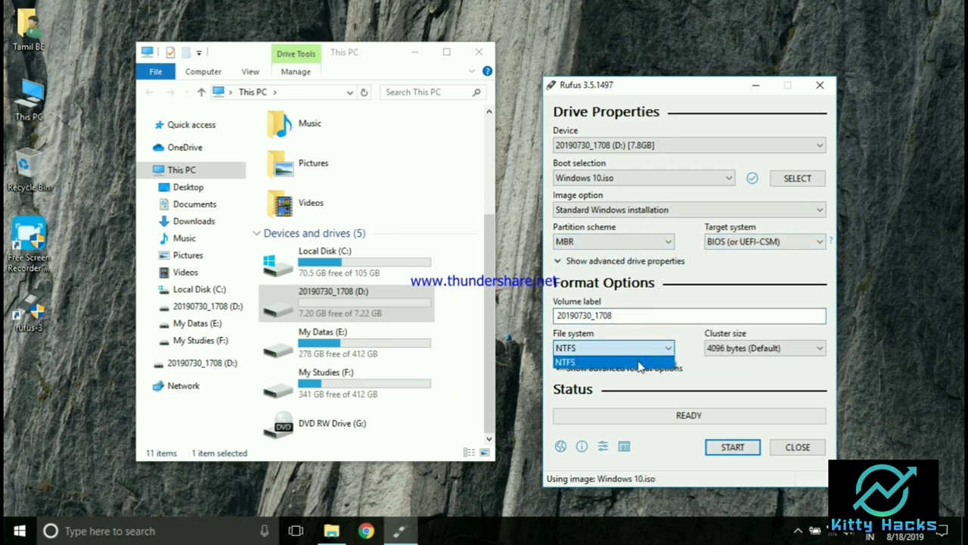
pyautogui.click(644, 363)
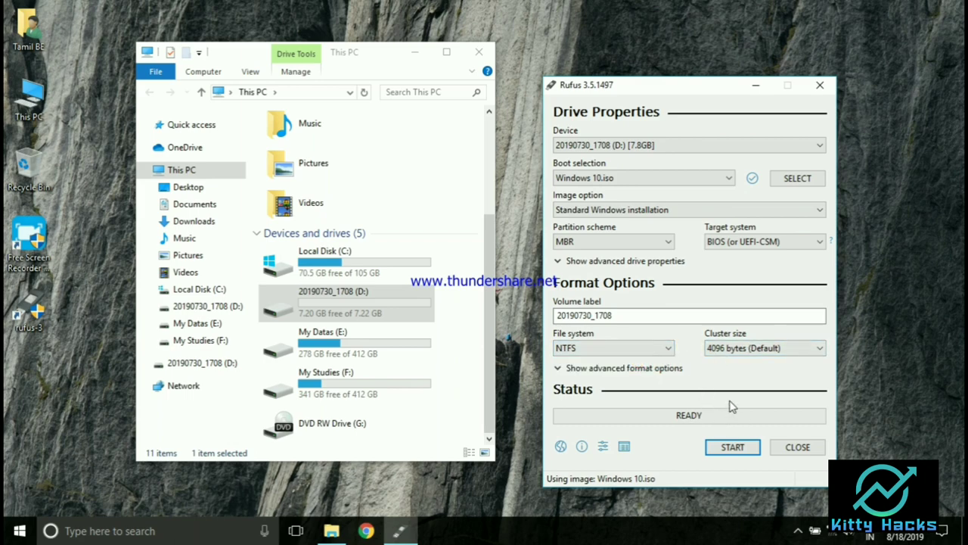
# Step: Close the This PC window beside Rufus and refresh the desktop
pyautogui.click(446, 51)
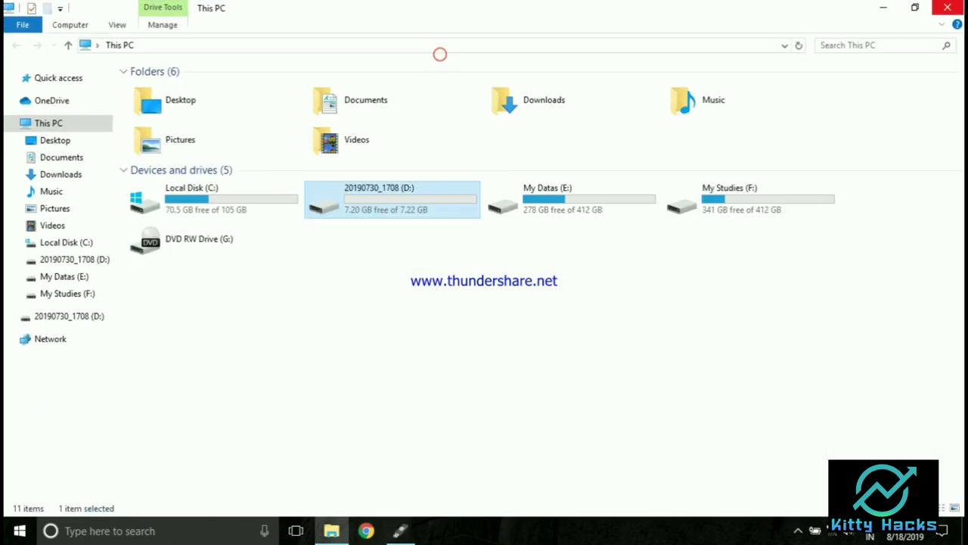
pyautogui.click(955, 8)
pyautogui.rightClick(316, 119)
pyautogui.click(353, 162)
pyautogui.rightClick(354, 165)
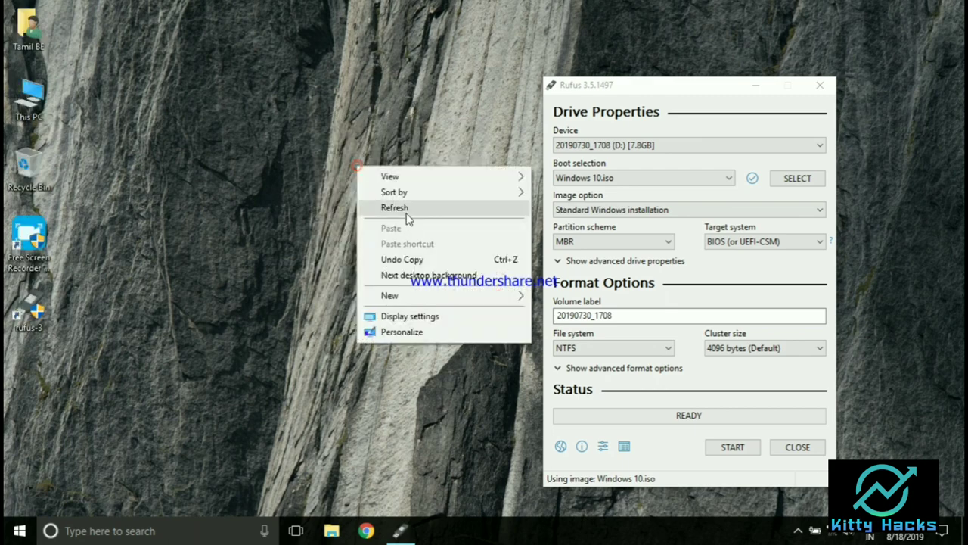
pyautogui.click(406, 212)
# Step: Start writing Windows 10.iso to the 20190730_1708 (D:) drive, accepting that all its data is erased, and move the Rufus window to mid-screen
pyautogui.click(733, 449)
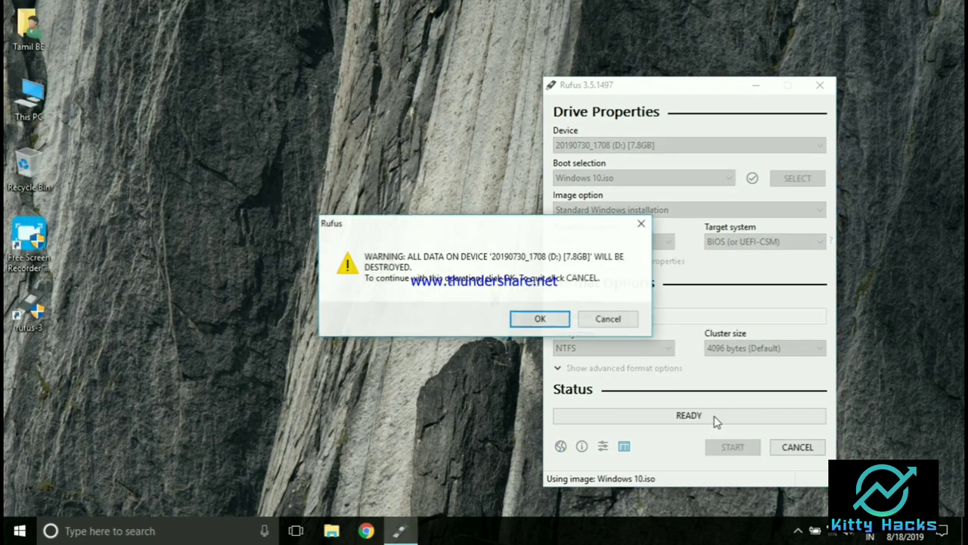
pyautogui.click(545, 321)
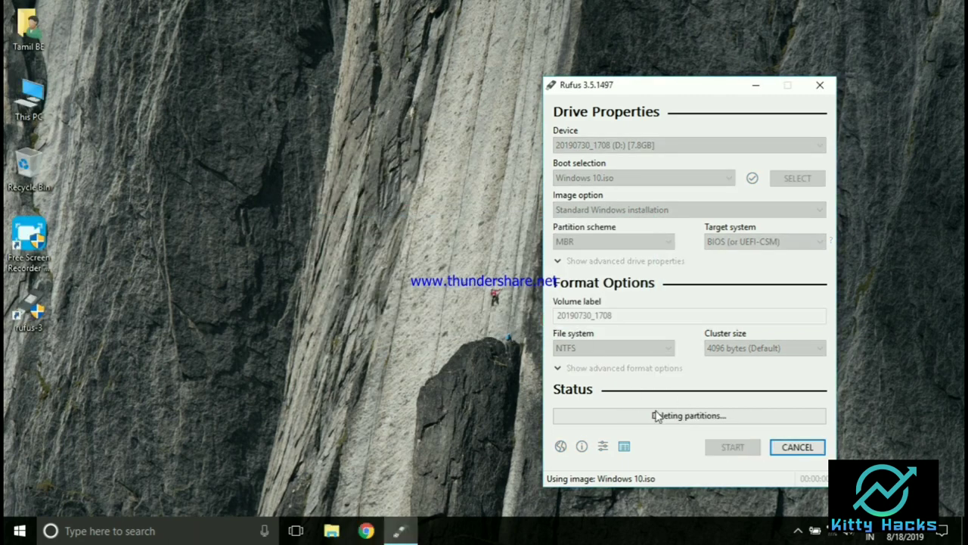
pyautogui.moveTo(681, 84); pyautogui.dragTo(485, 58)
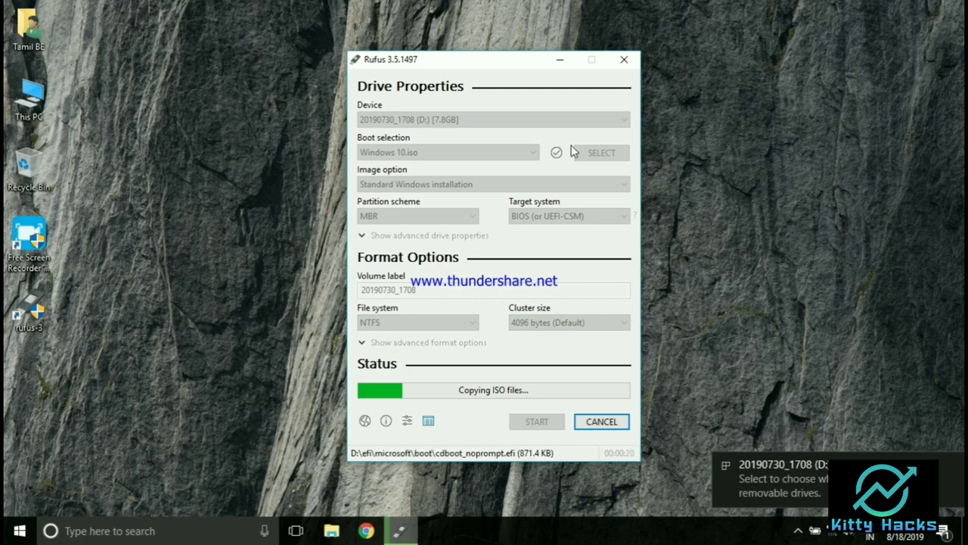
pyautogui.click(954, 465)
pyautogui.rightClick(731, 219)
pyautogui.click(769, 265)
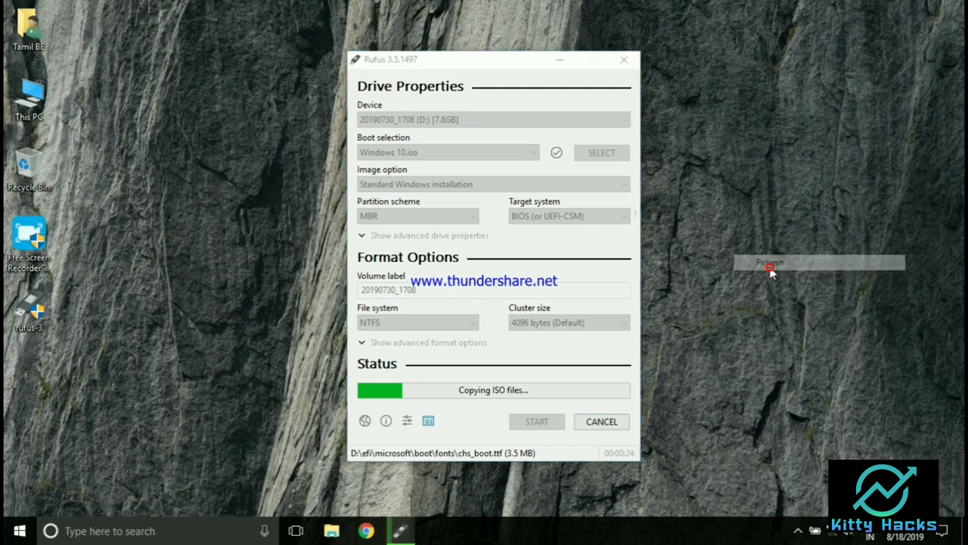
pyautogui.rightClick(771, 269)
pyautogui.click(794, 309)
pyautogui.moveTo(514, 68)
pyautogui.mouseDown()
pyautogui.moveTo(511, 55)
pyautogui.moveTo(515, 63)
pyautogui.mouseUp()
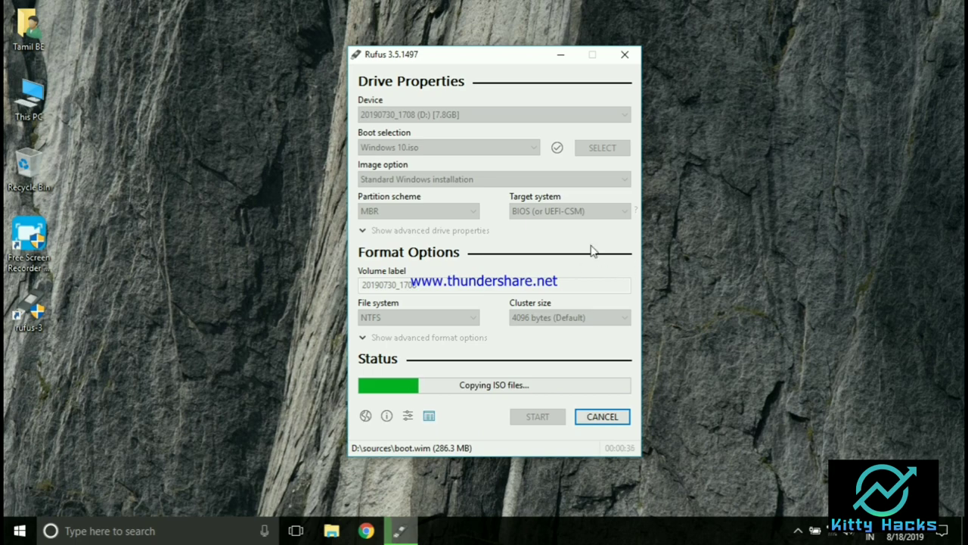
pyautogui.rightClick(702, 187)
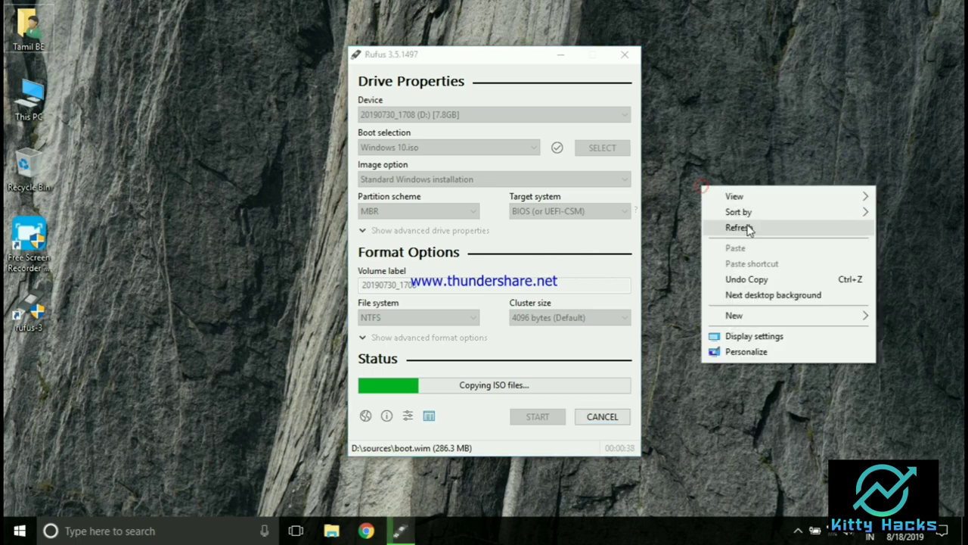
pyautogui.click(742, 226)
pyautogui.moveTo(522, 56); pyautogui.dragTo(533, 61)
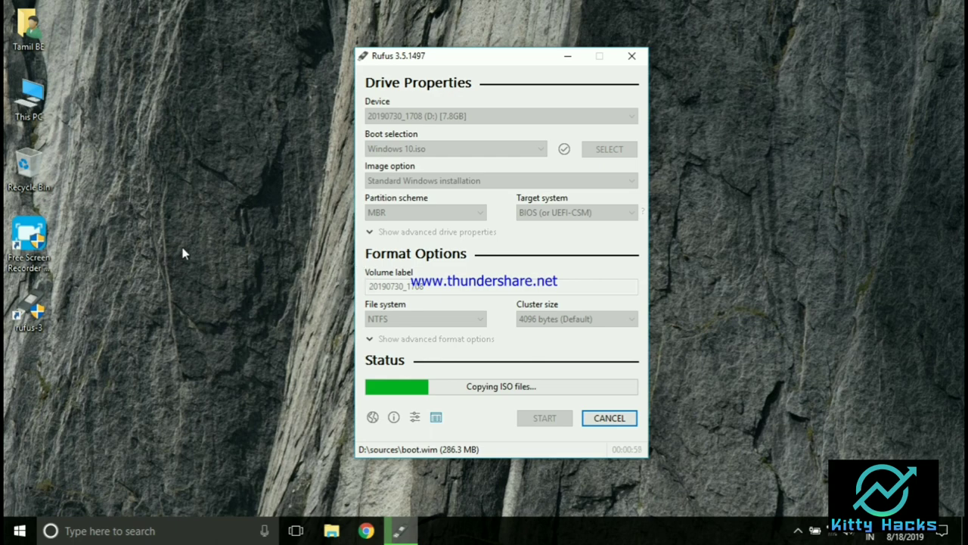
pyautogui.click(38, 92)
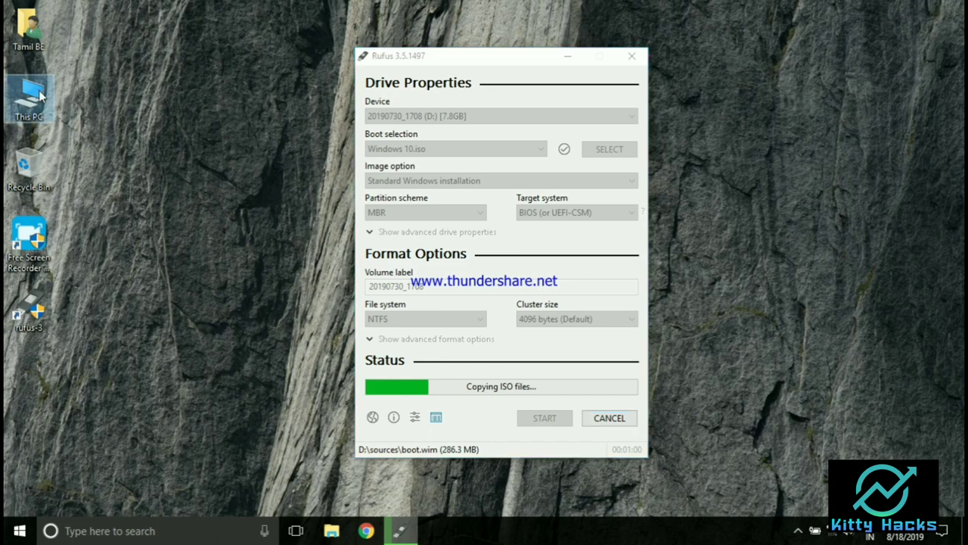
pyautogui.hotkey('alt', 'F4')
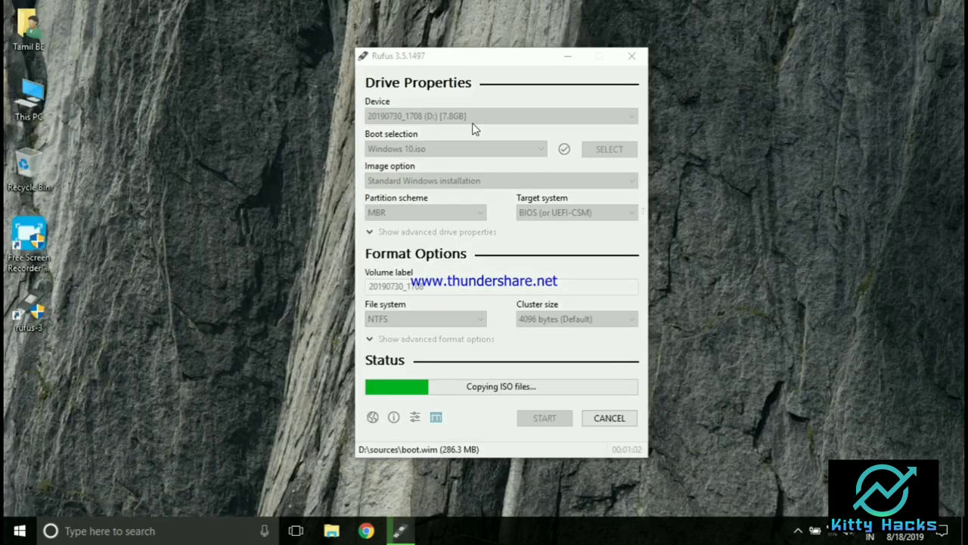
pyautogui.rightClick(247, 136)
pyautogui.click(282, 180)
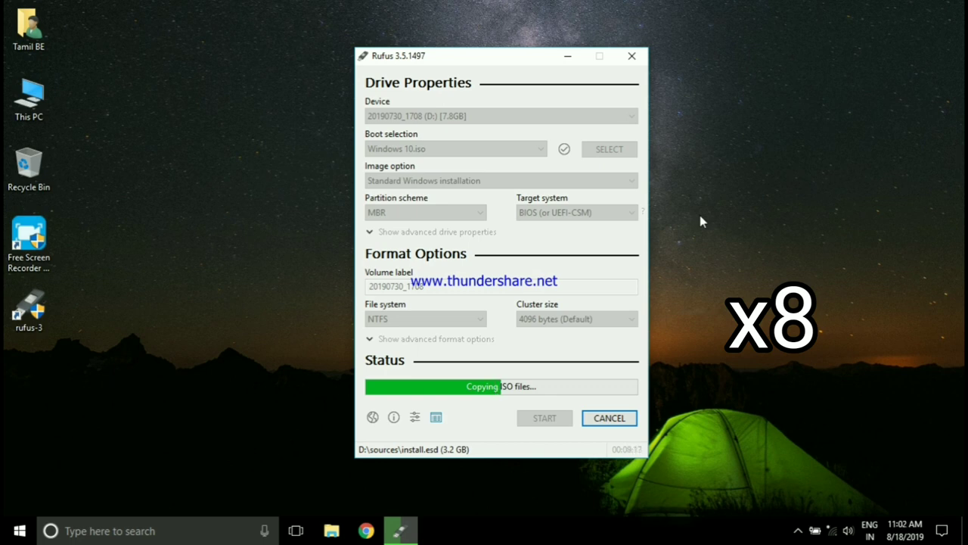
pyautogui.click(705, 263)
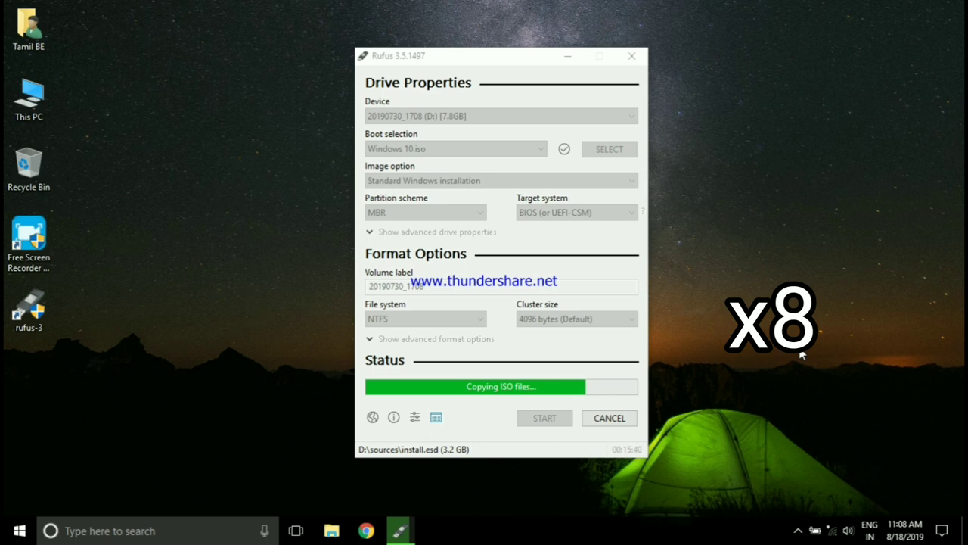
pyautogui.rightClick(803, 354)
pyautogui.click(779, 227)
pyautogui.moveTo(469, 56); pyautogui.dragTo(367, 32)
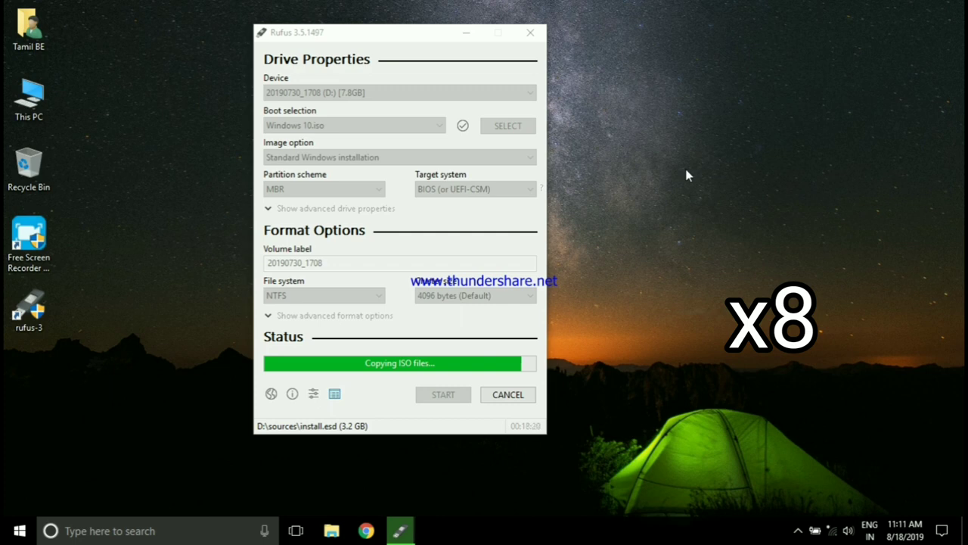
pyautogui.moveTo(364, 32); pyautogui.dragTo(423, 38)
pyautogui.rightClick(739, 205)
pyautogui.click(773, 244)
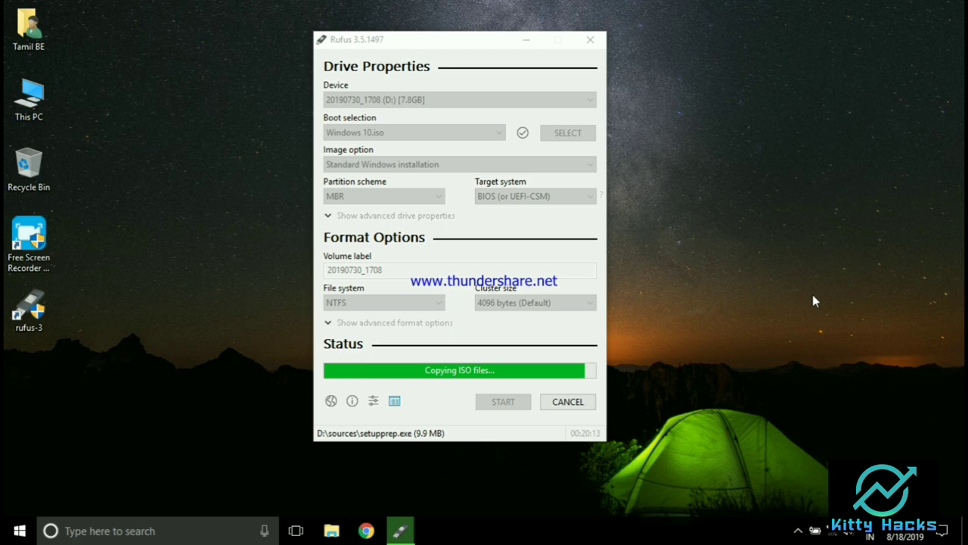
pyautogui.rightClick(719, 231)
pyautogui.click(748, 272)
pyautogui.rightClick(707, 196)
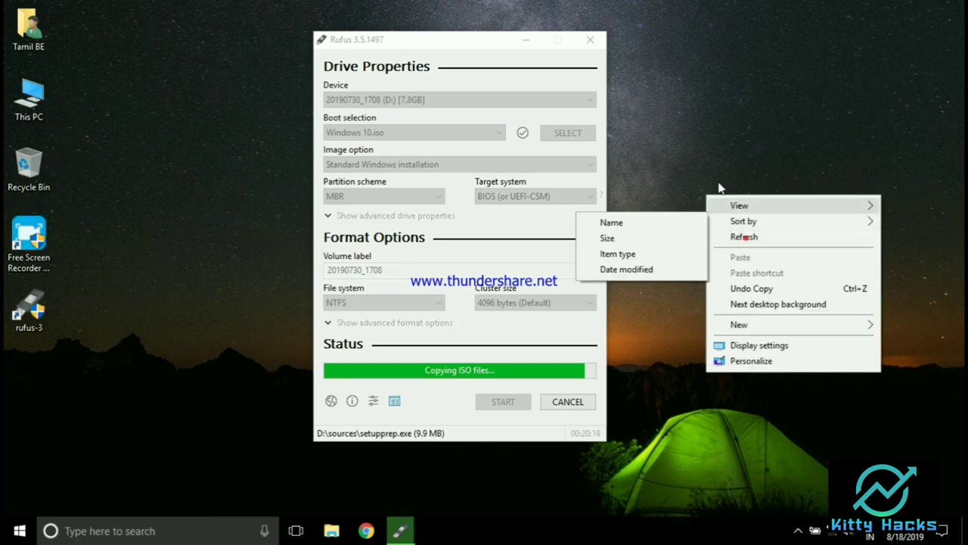
pyautogui.click(778, 237)
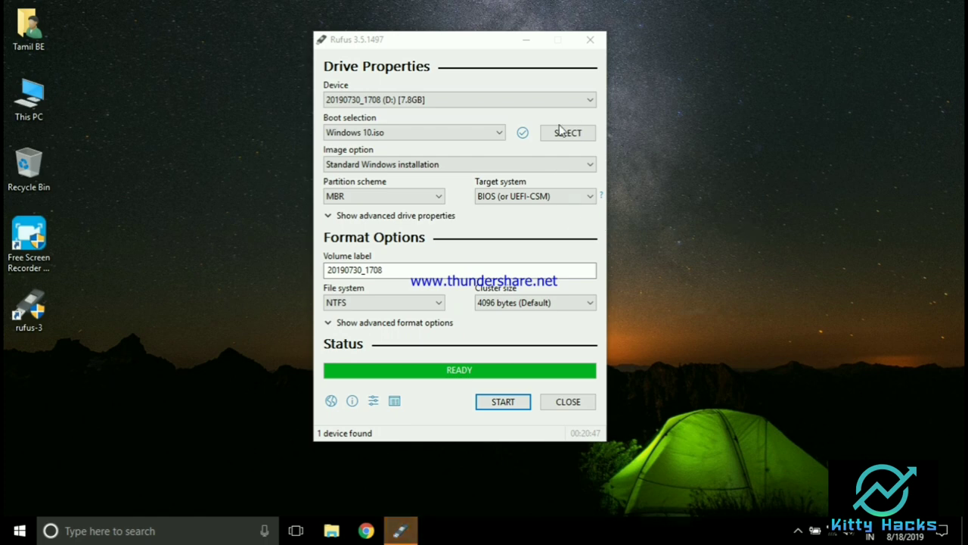
pyautogui.rightClick(791, 192)
pyautogui.click(832, 235)
pyautogui.rightClick(841, 239)
pyautogui.click(865, 280)
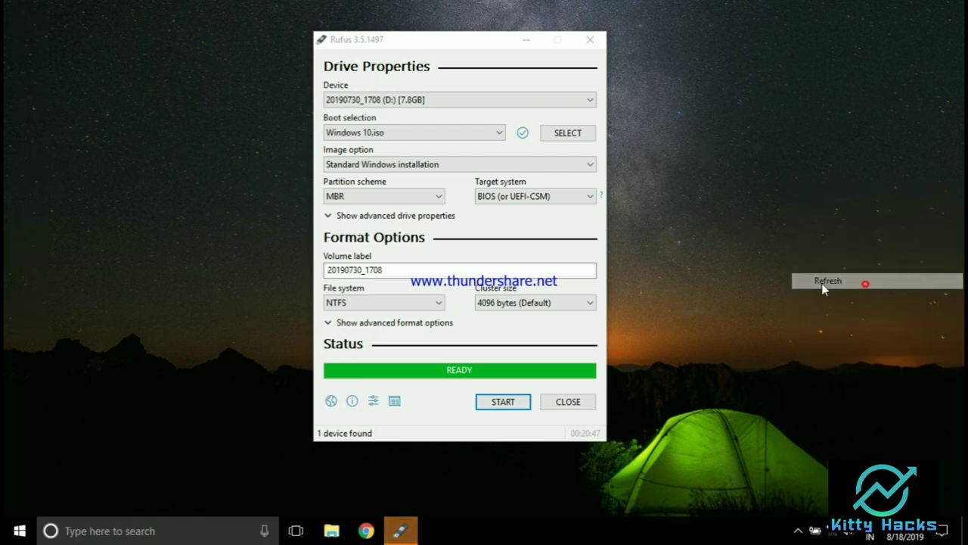
# Step: Close Rufus and refresh the desktop
pyautogui.click(444, 40)
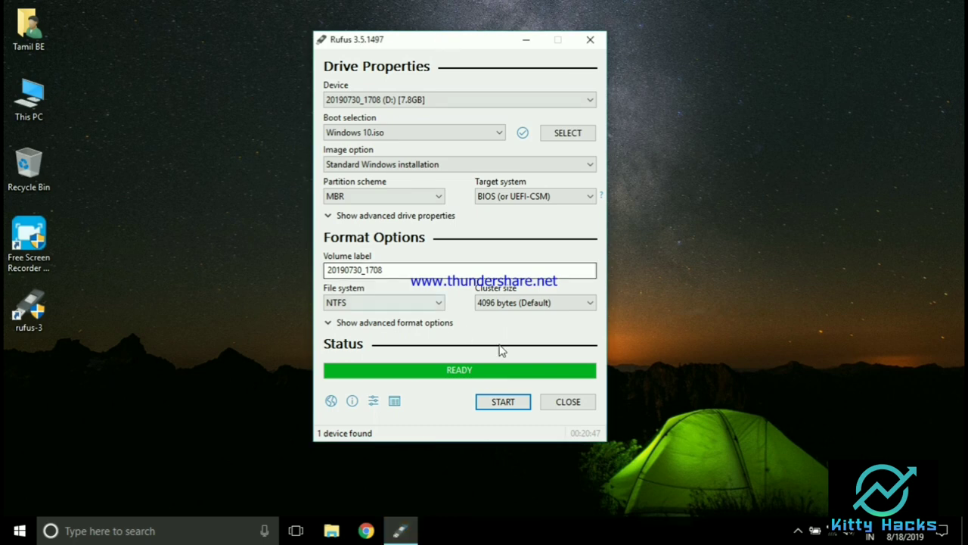
pyautogui.click(569, 402)
pyautogui.rightClick(417, 91)
pyautogui.click(460, 133)
pyautogui.rightClick(459, 128)
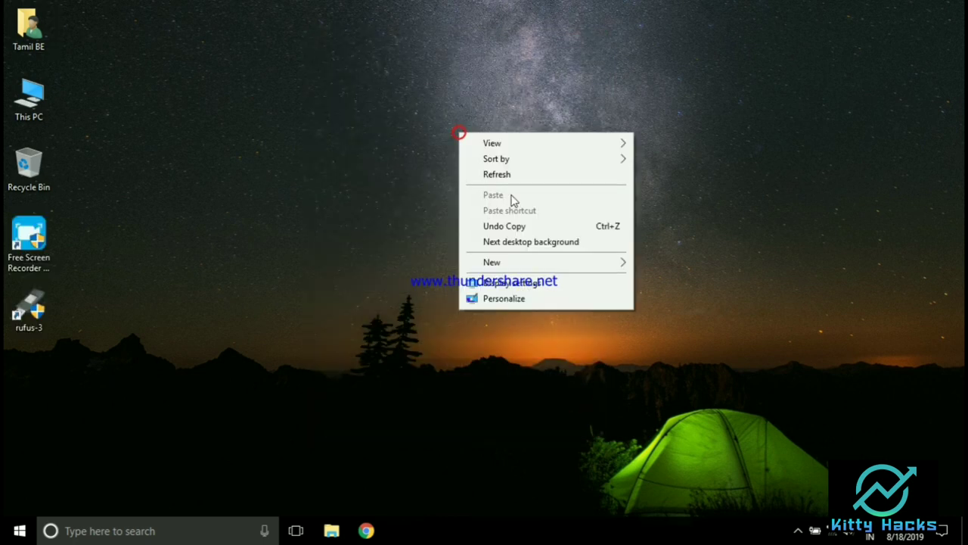
pyautogui.click(514, 176)
pyautogui.rightClick(515, 182)
pyautogui.click(553, 224)
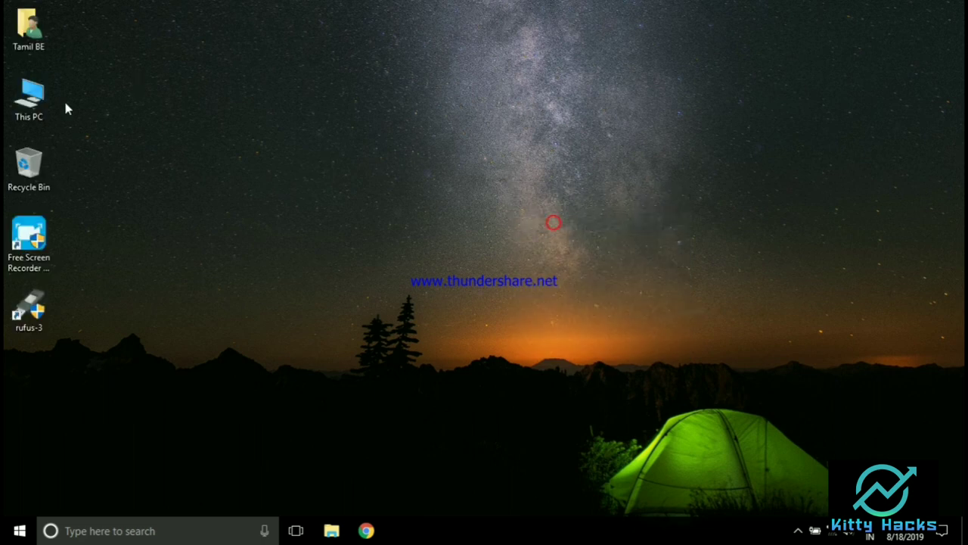
# Step: Open This PC and check the icon and used space of the 20190730_1708 (D:) drive, refreshing the view
pyautogui.doubleClick(29, 97)
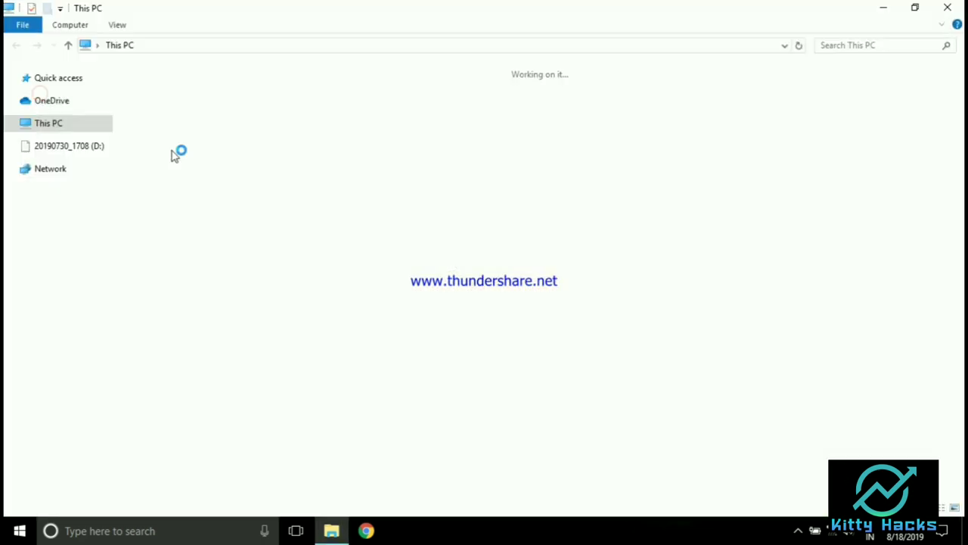
pyautogui.click(372, 195)
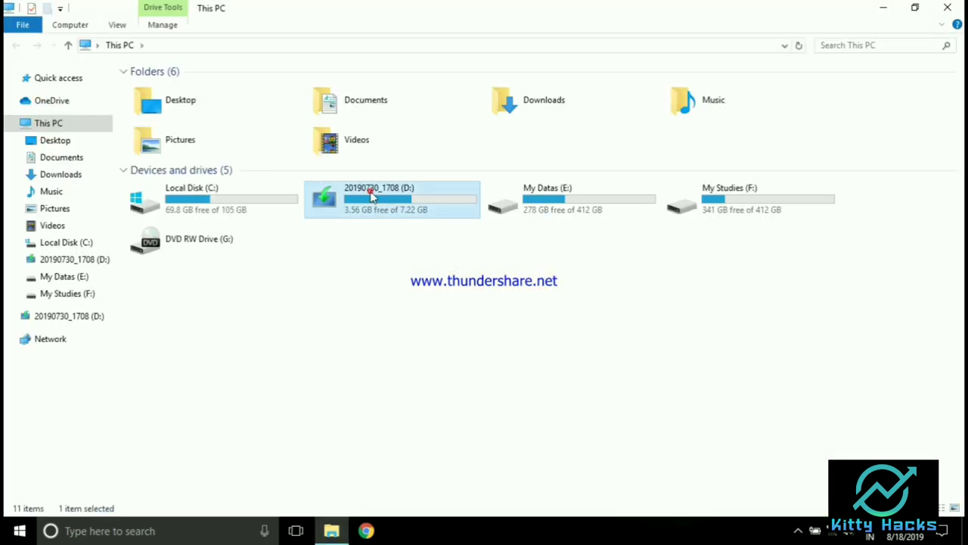
pyautogui.rightClick(372, 210)
pyautogui.click(315, 255)
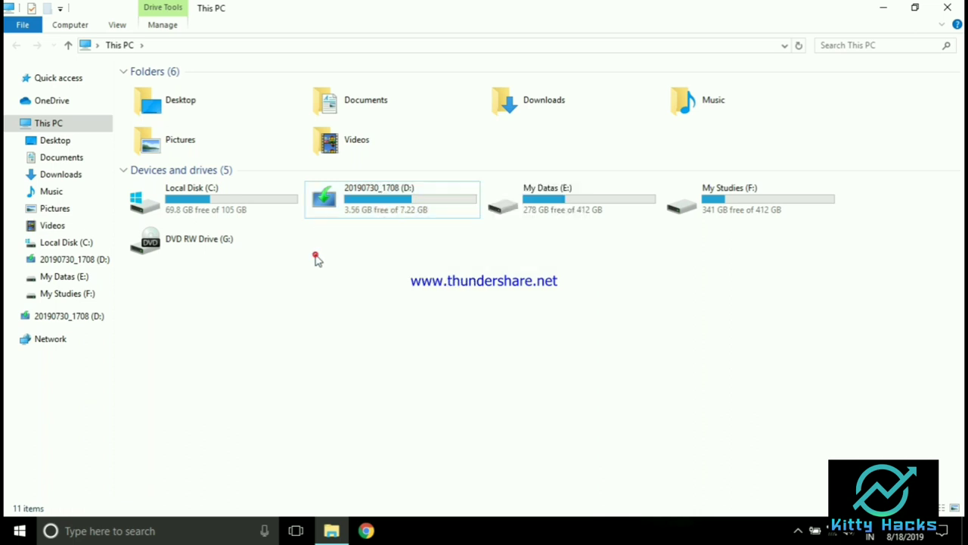
pyautogui.rightClick(316, 255)
pyautogui.click(359, 316)
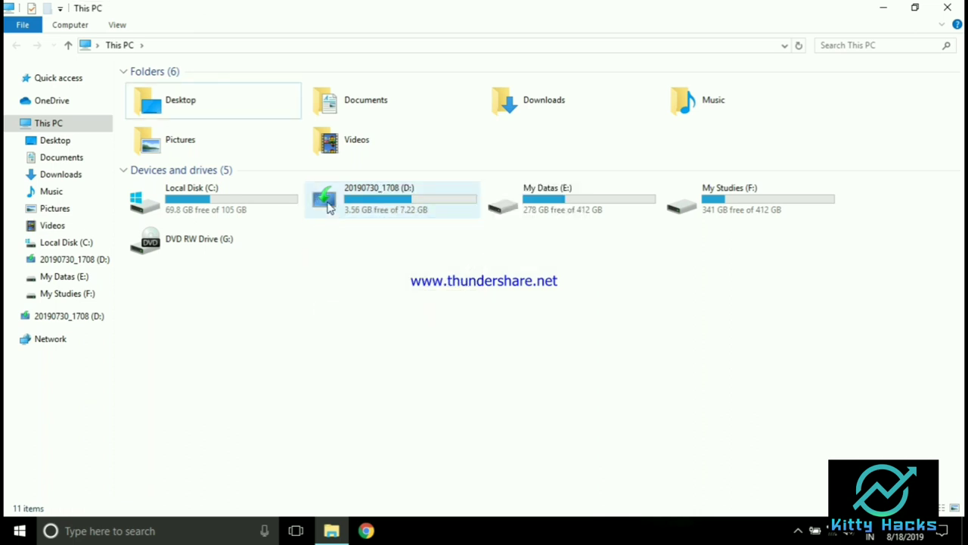
pyautogui.click(330, 201)
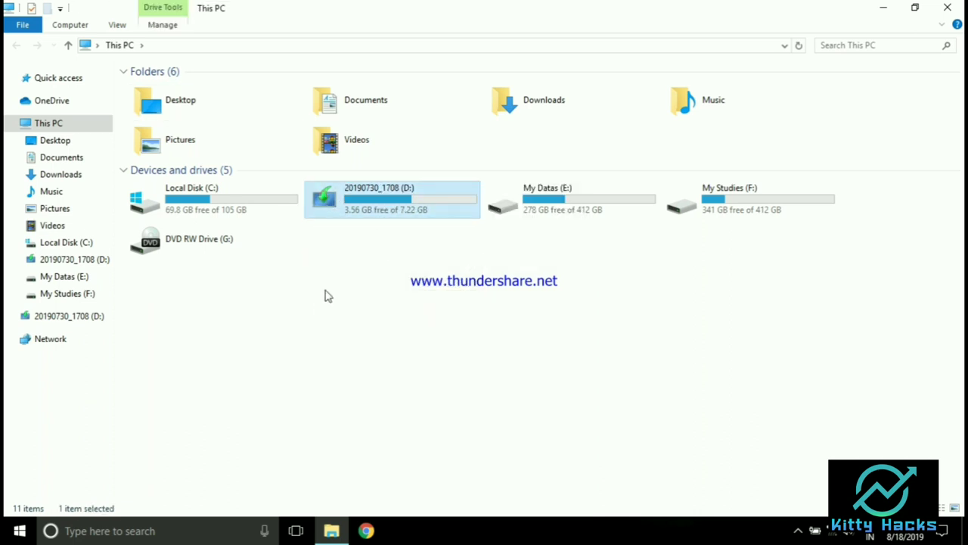
pyautogui.click(374, 287)
pyautogui.rightClick(373, 286)
pyautogui.click(413, 347)
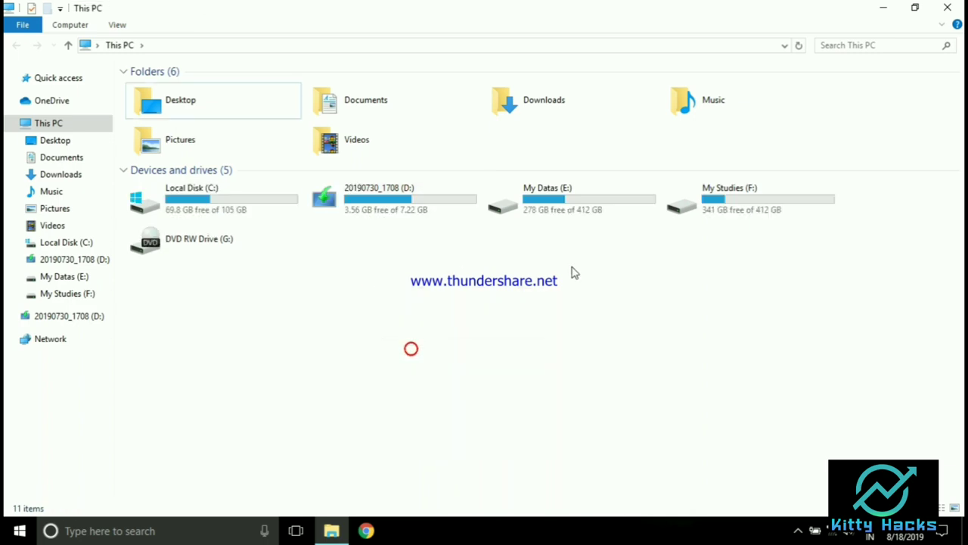
# Step: Close This PC and refresh the empty desktop
pyautogui.click(938, 11)
pyautogui.rightClick(545, 101)
pyautogui.click(577, 145)
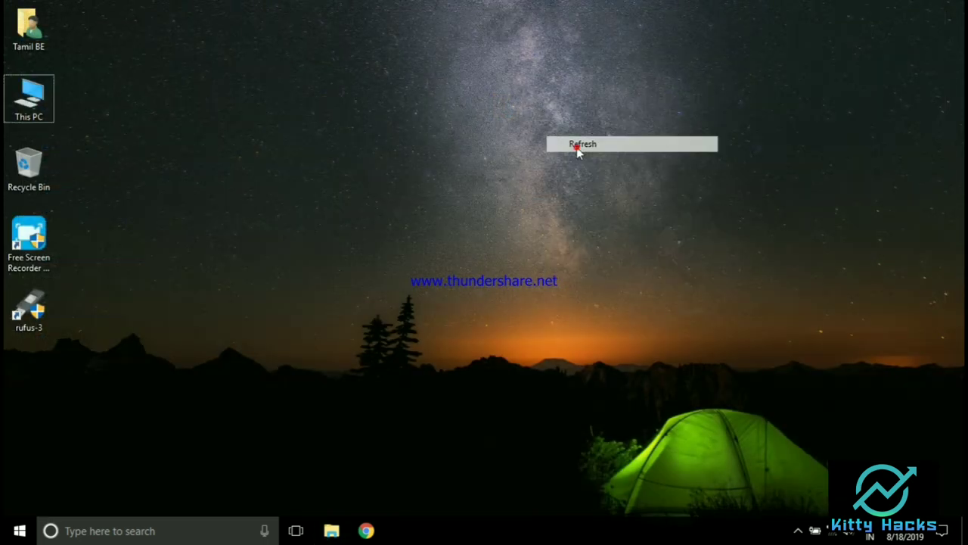
pyautogui.rightClick(577, 145)
pyautogui.click(617, 191)
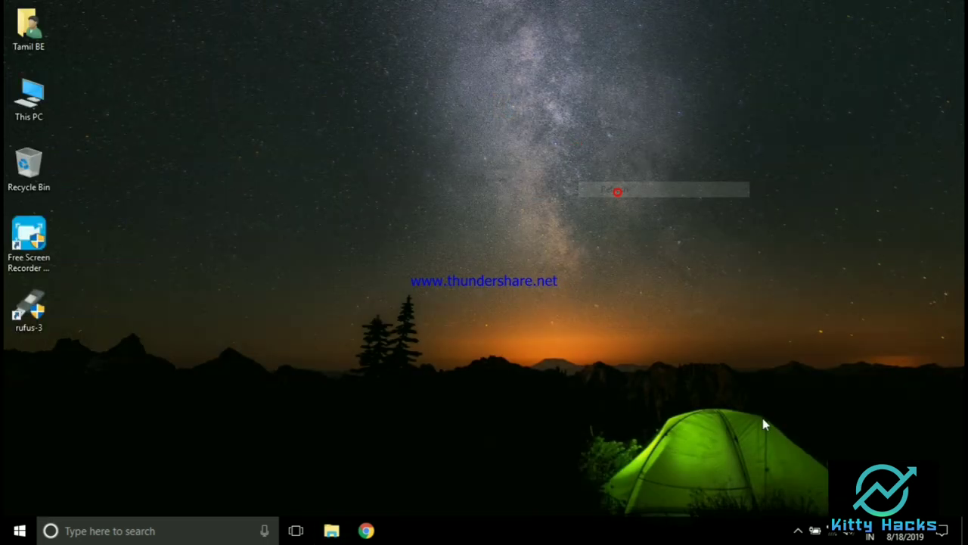
pyautogui.click(798, 531)
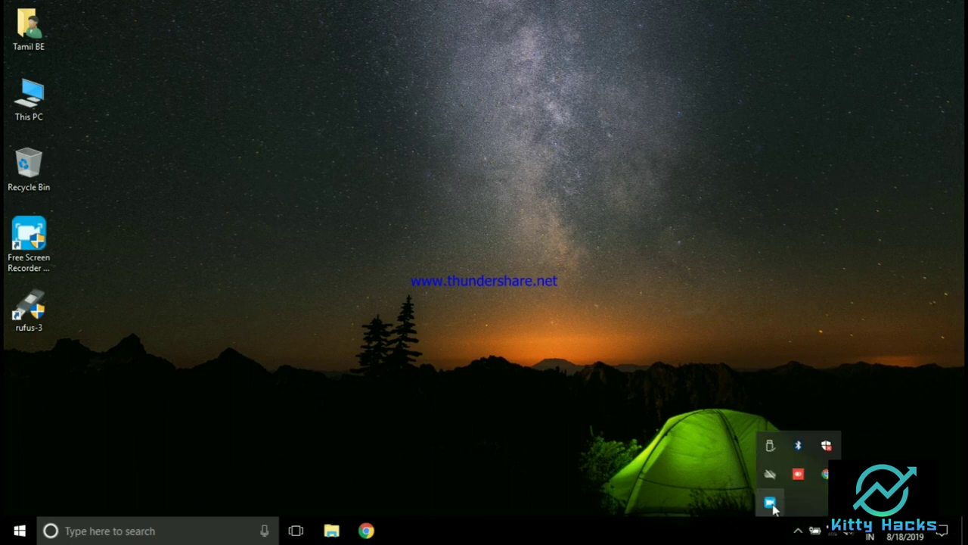
pyautogui.click(356, 178)
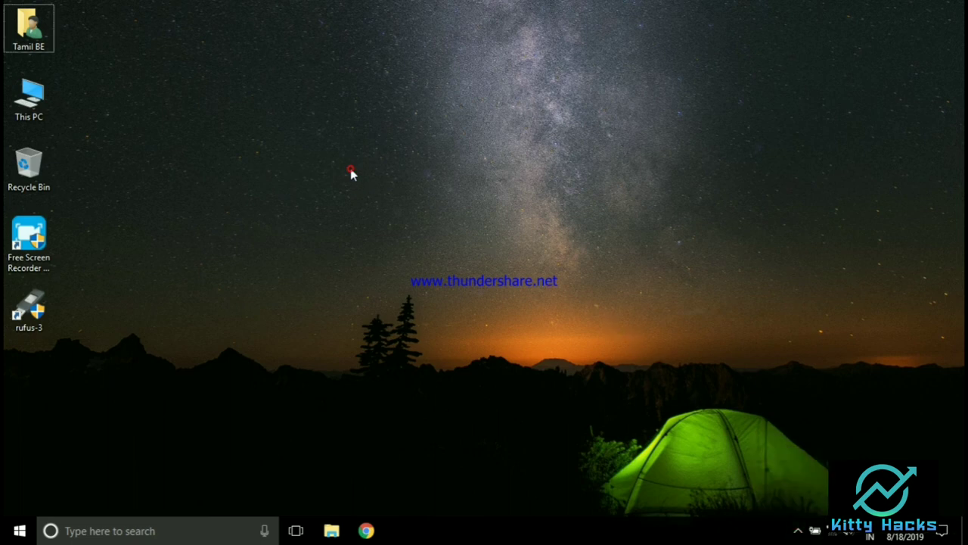
pyautogui.rightClick(350, 171)
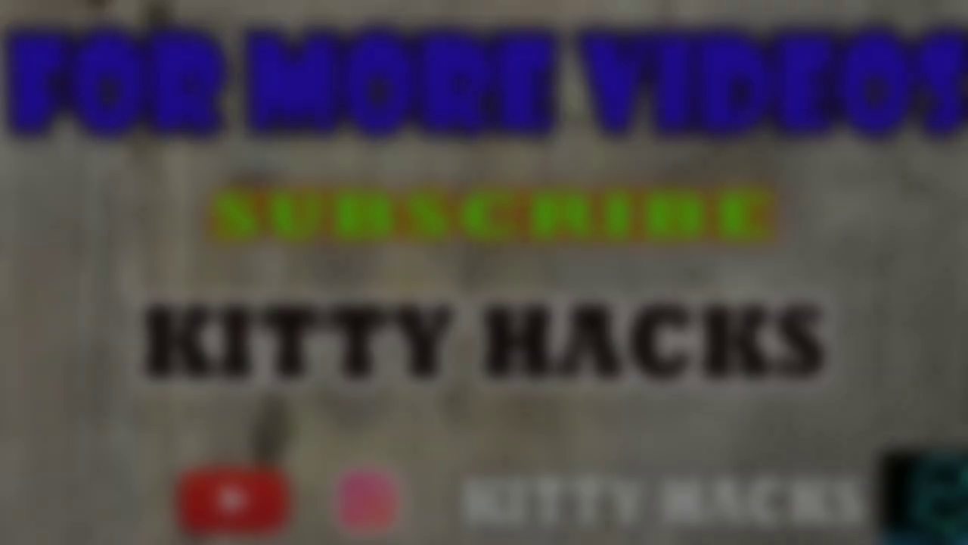